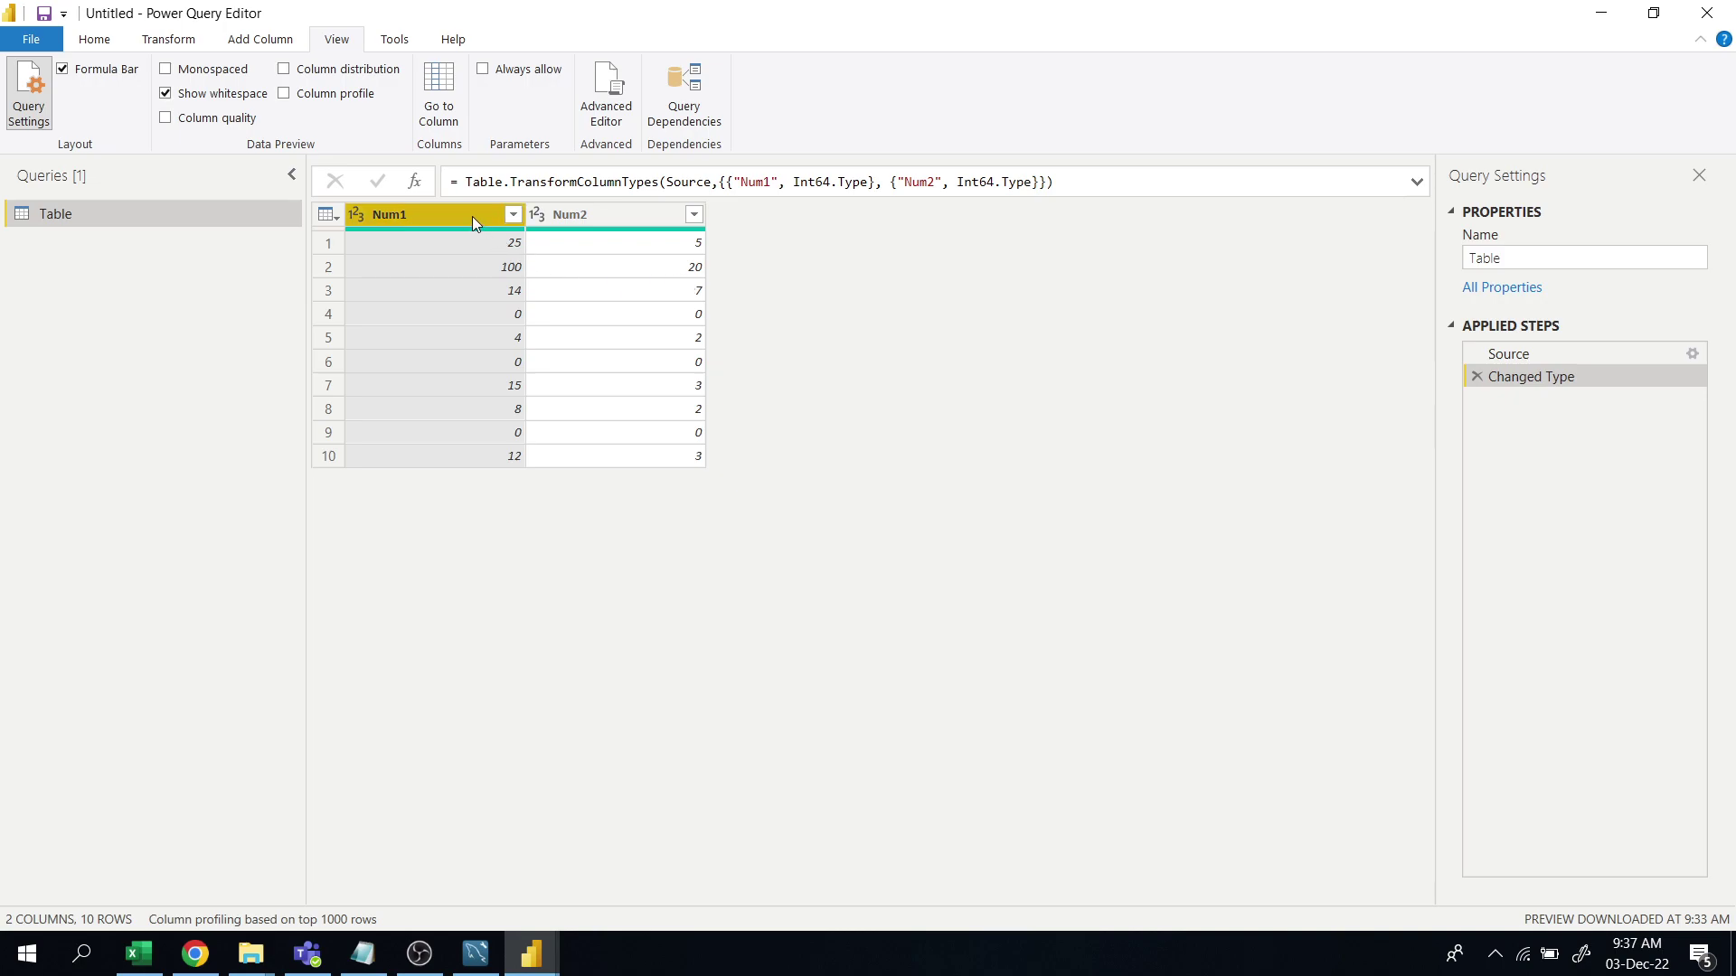
Step: Add a Division column dividing Num1 by Num2
left_click(599, 216, "ctrl")
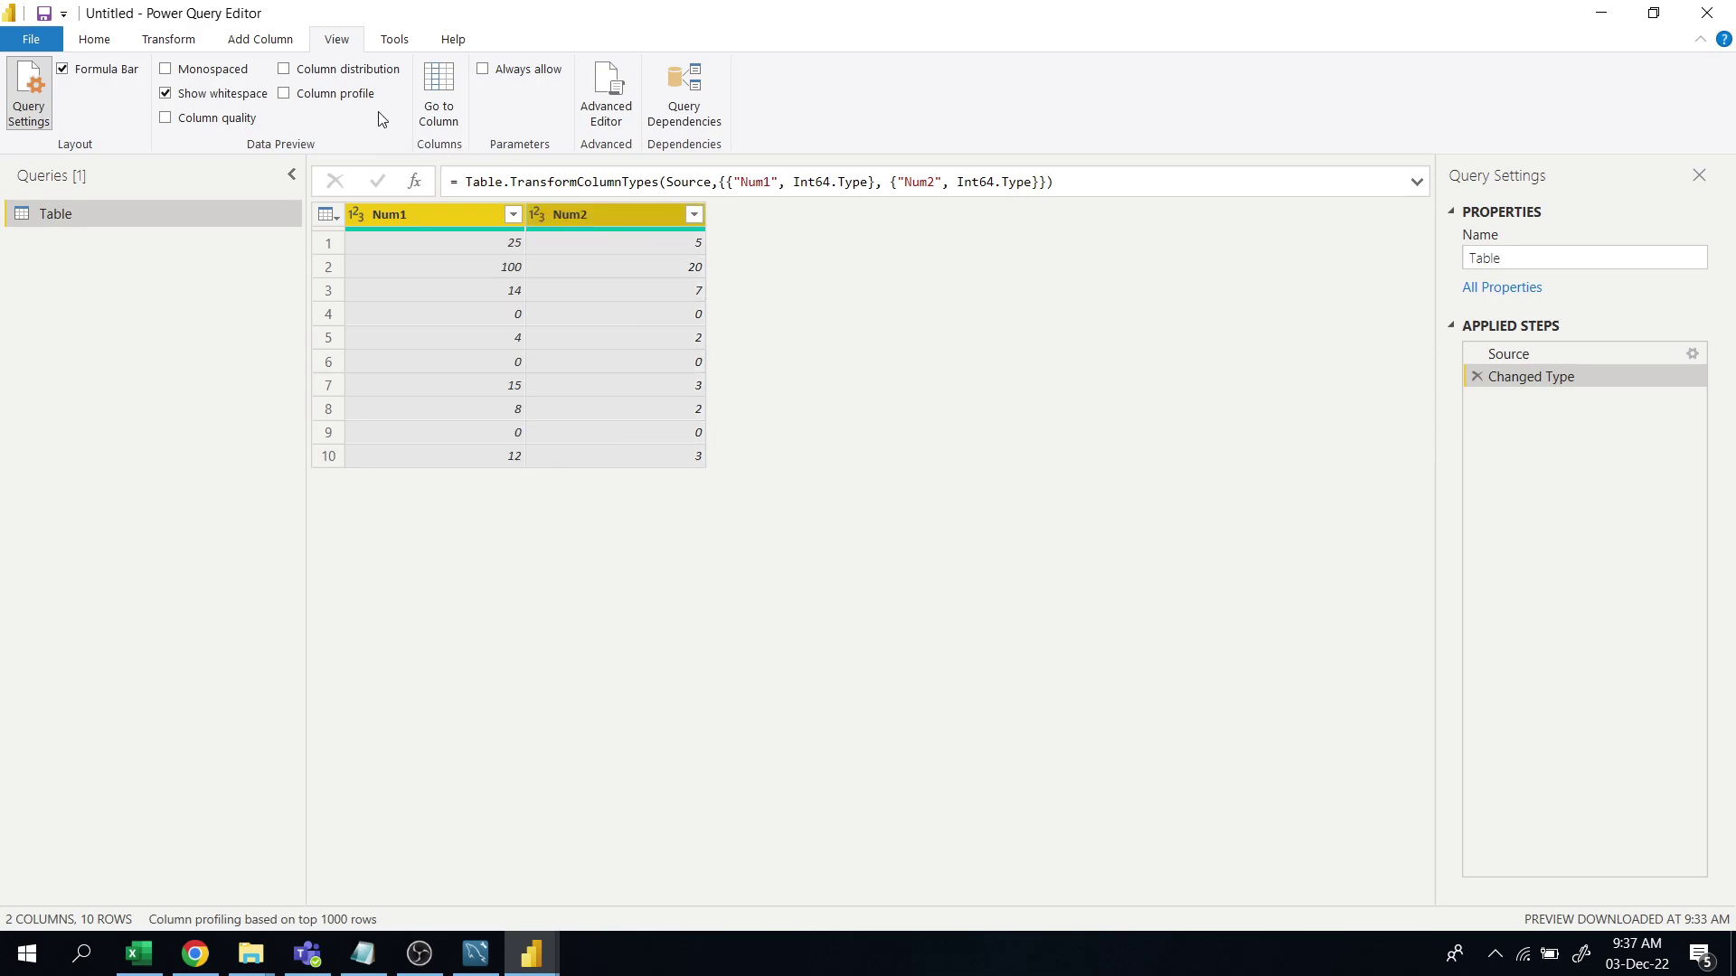
left_click(260, 39)
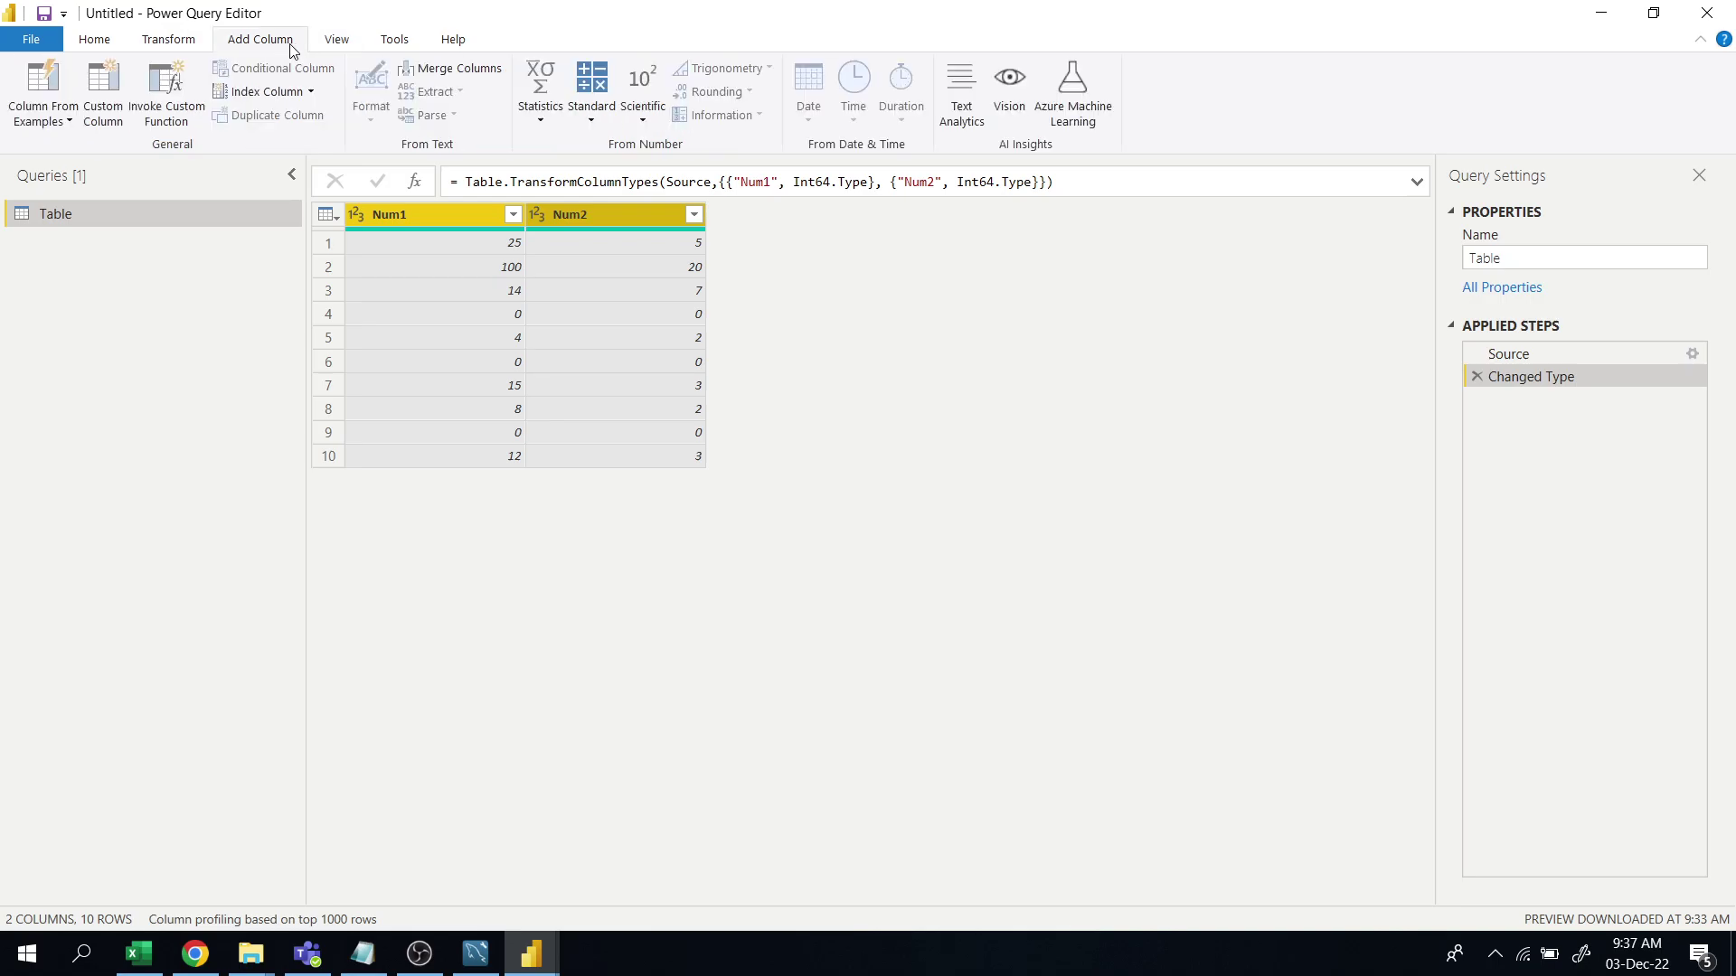
left_click(593, 115)
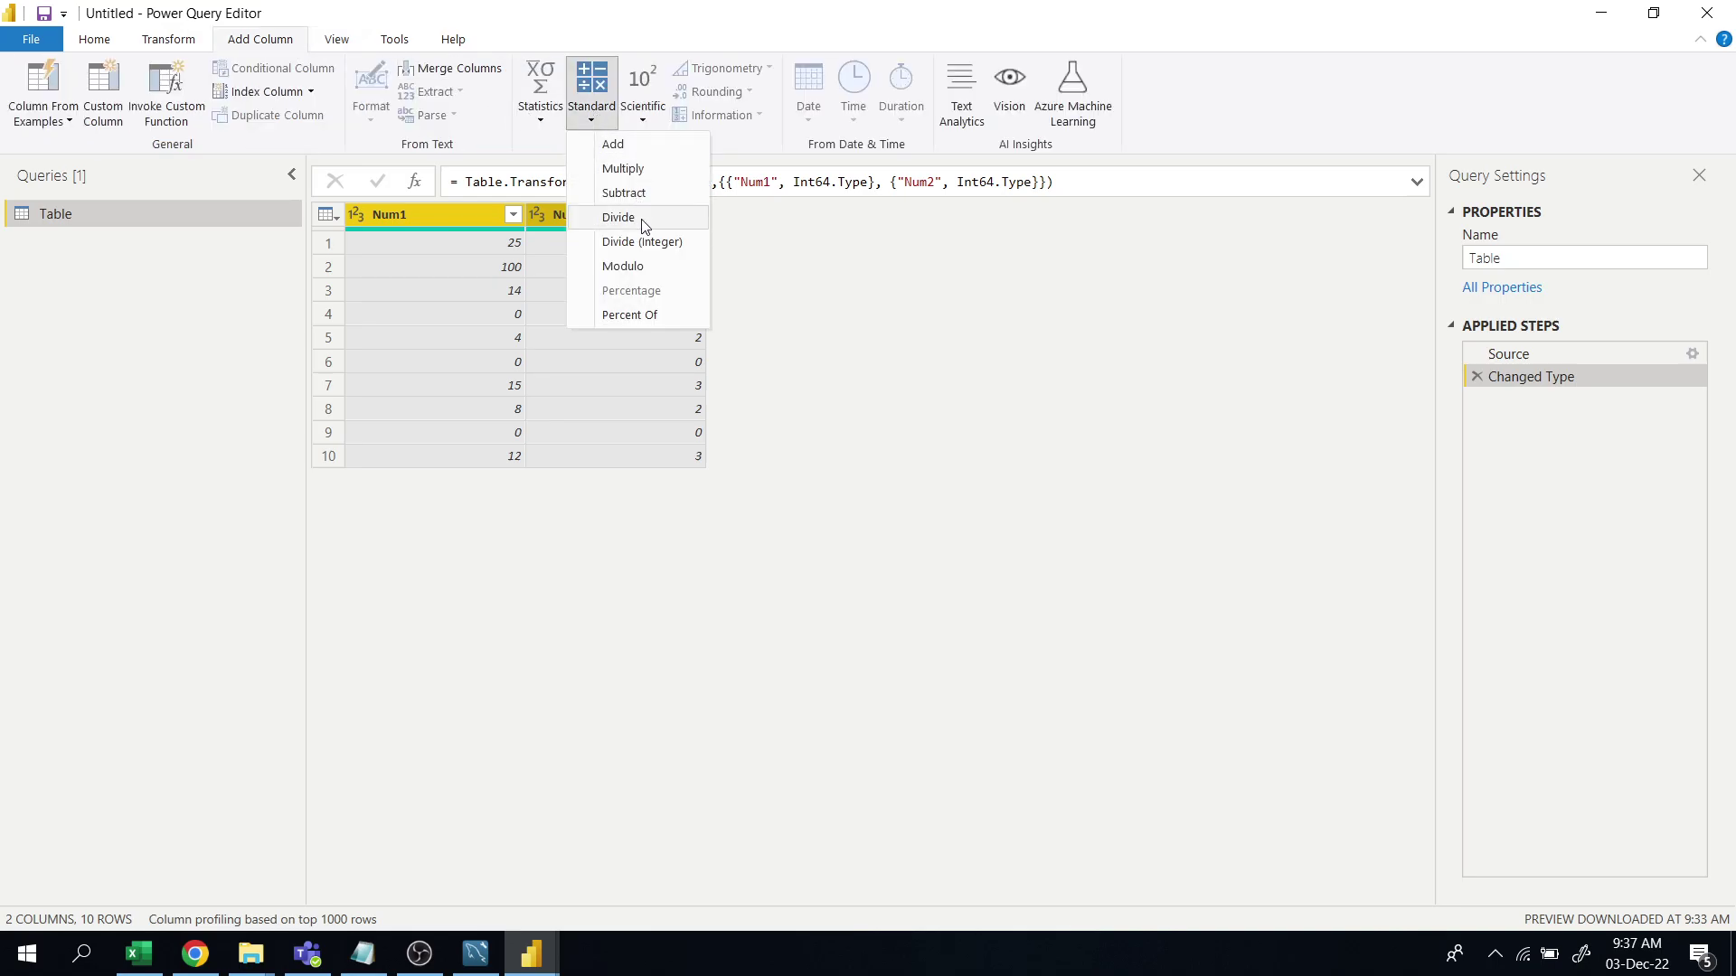
left_click(619, 217)
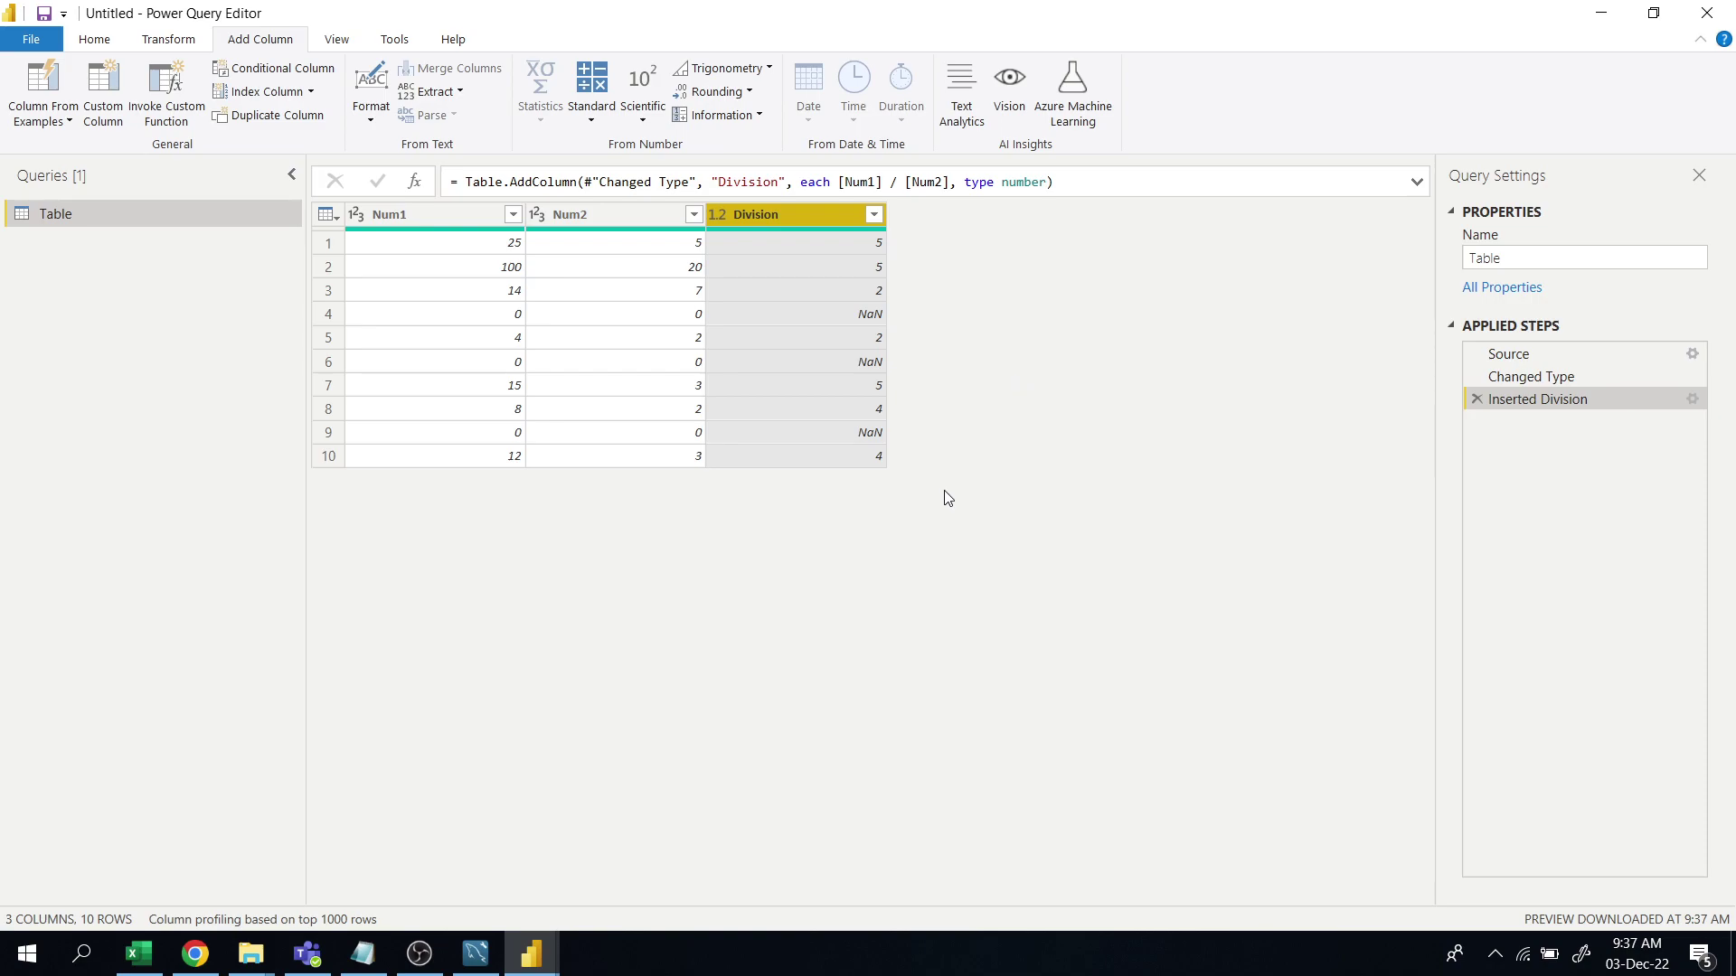
Step: Inspect the NaN Division values in rows 4, 6 and 9
left_click(871, 315)
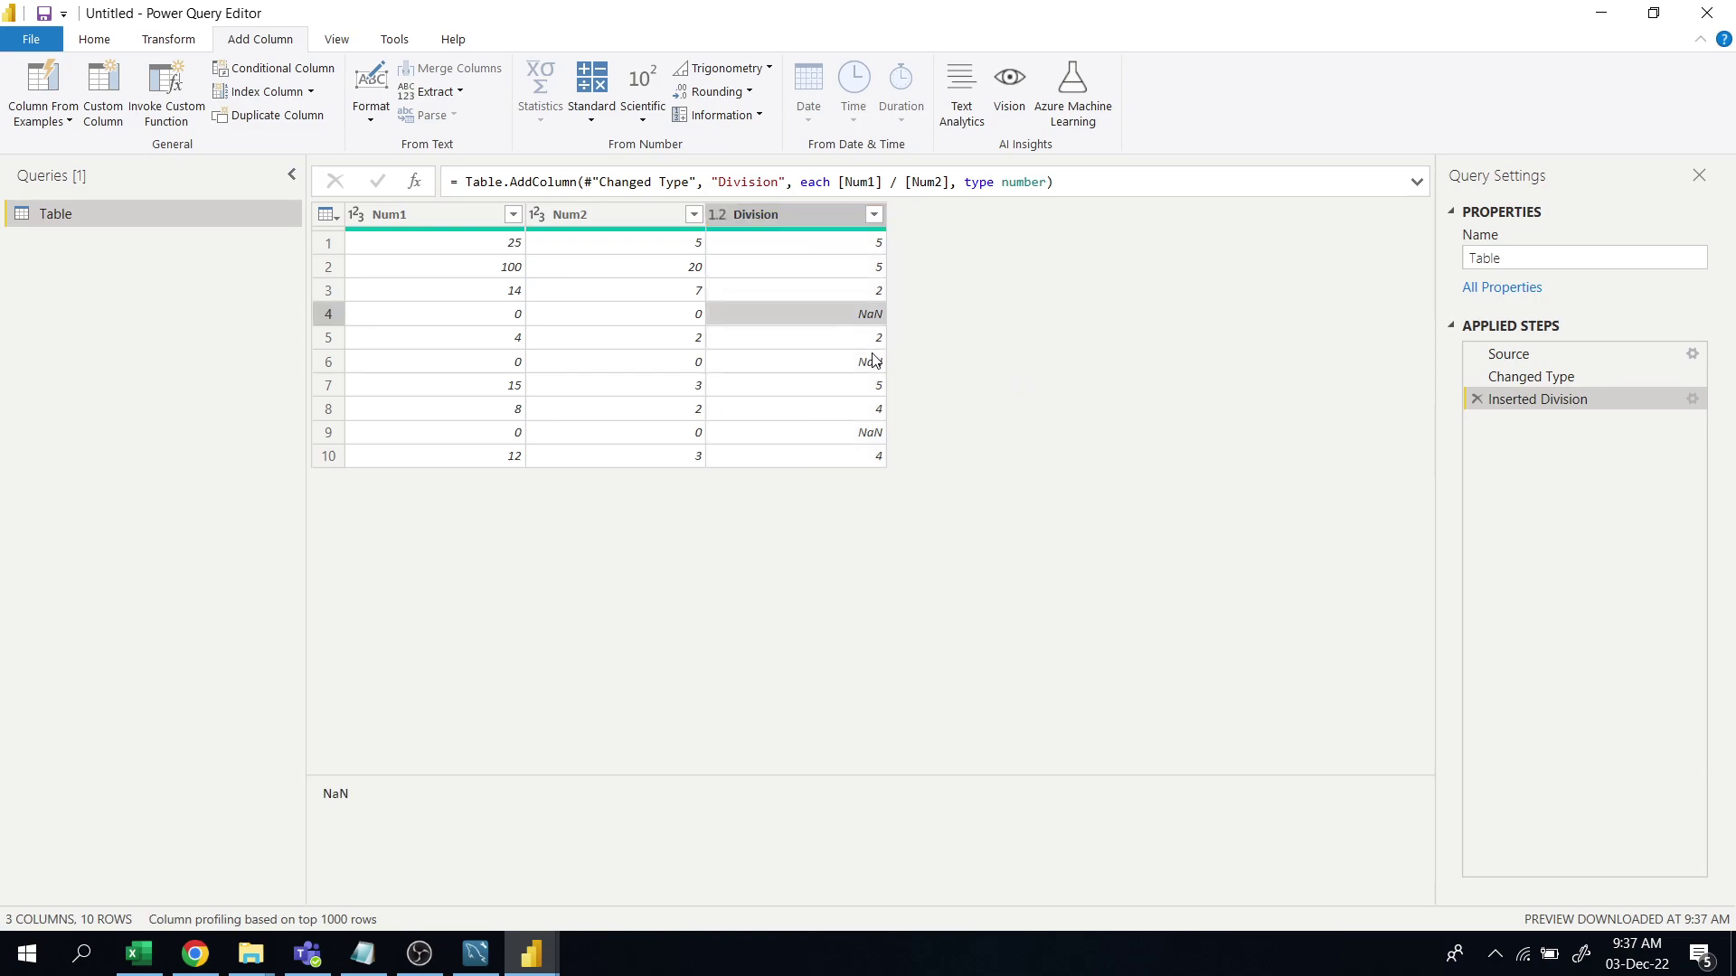
left_click(870, 362)
left_click(871, 432)
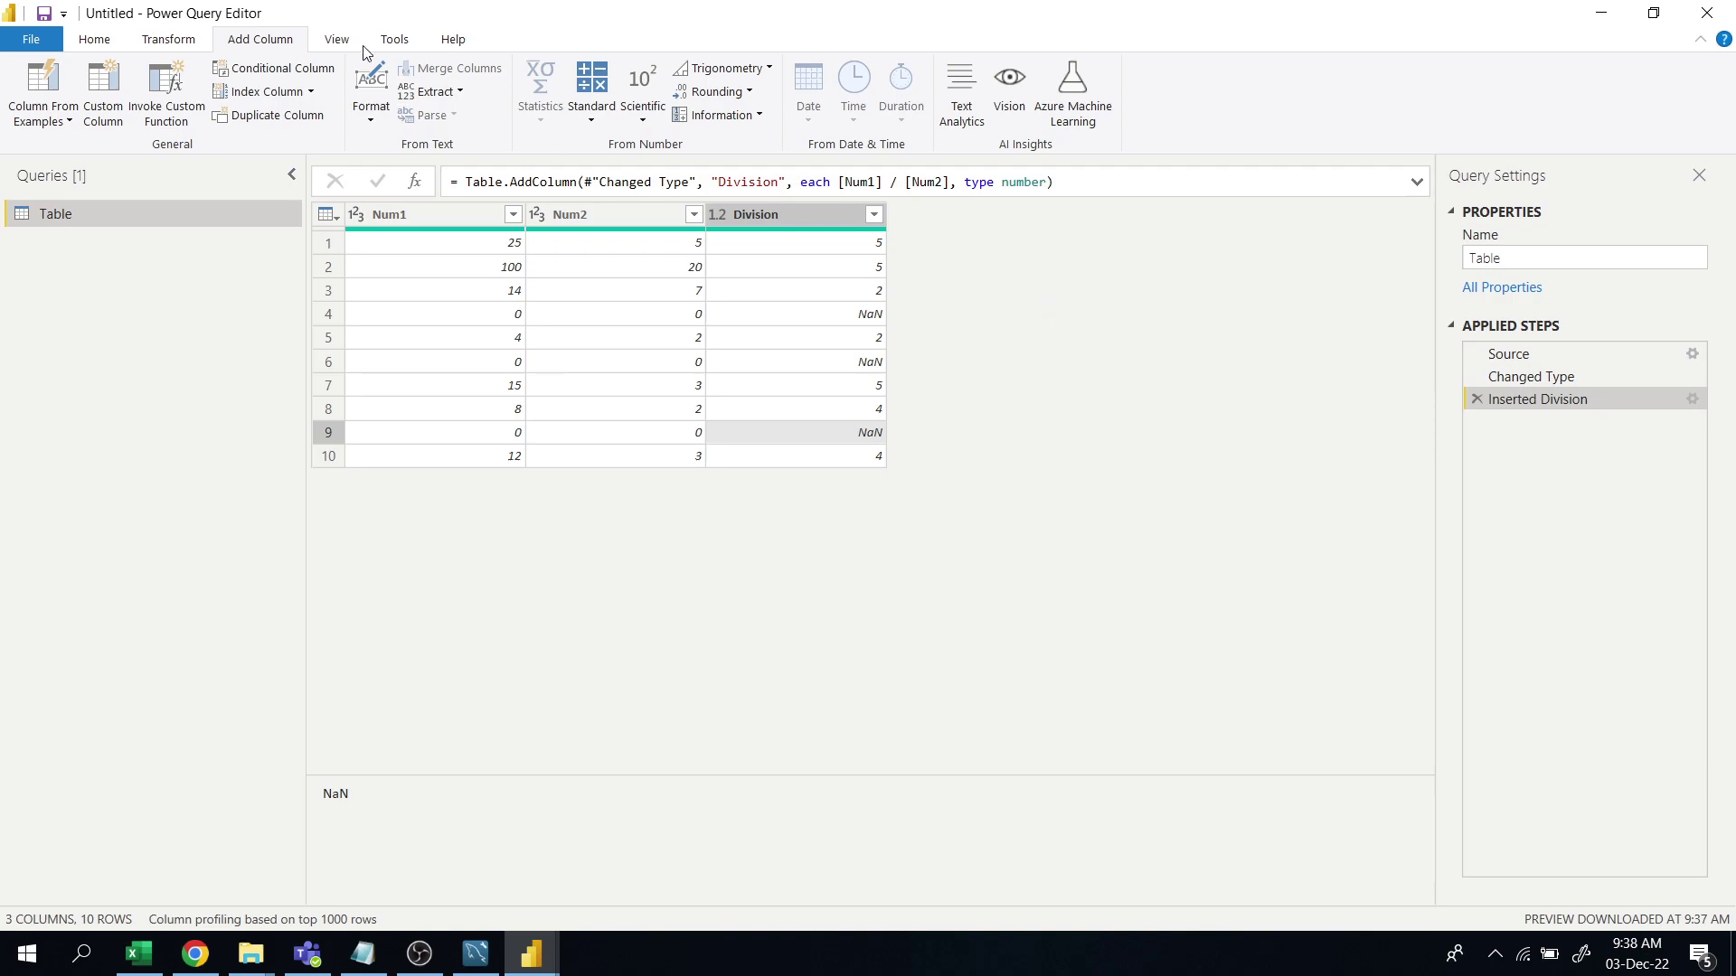
Step: In Advanced Editor, start a new line after the Inserted Division step for xyz
left_click(336, 39)
left_click(605, 95)
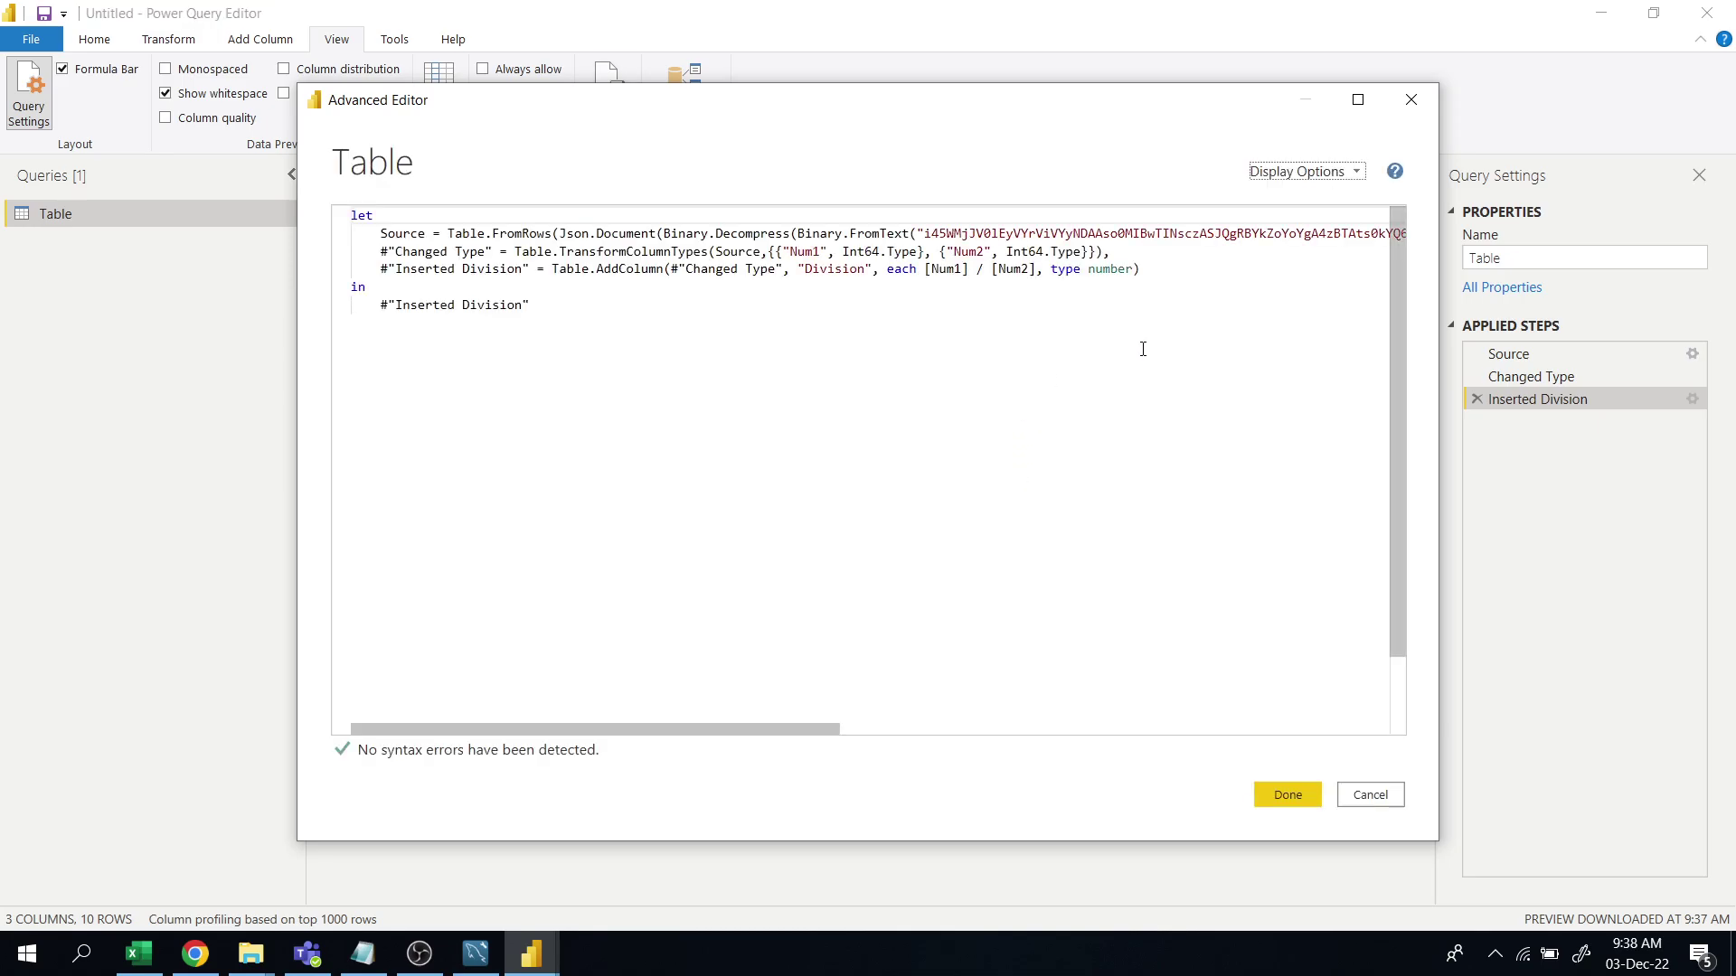
left_click(1157, 271)
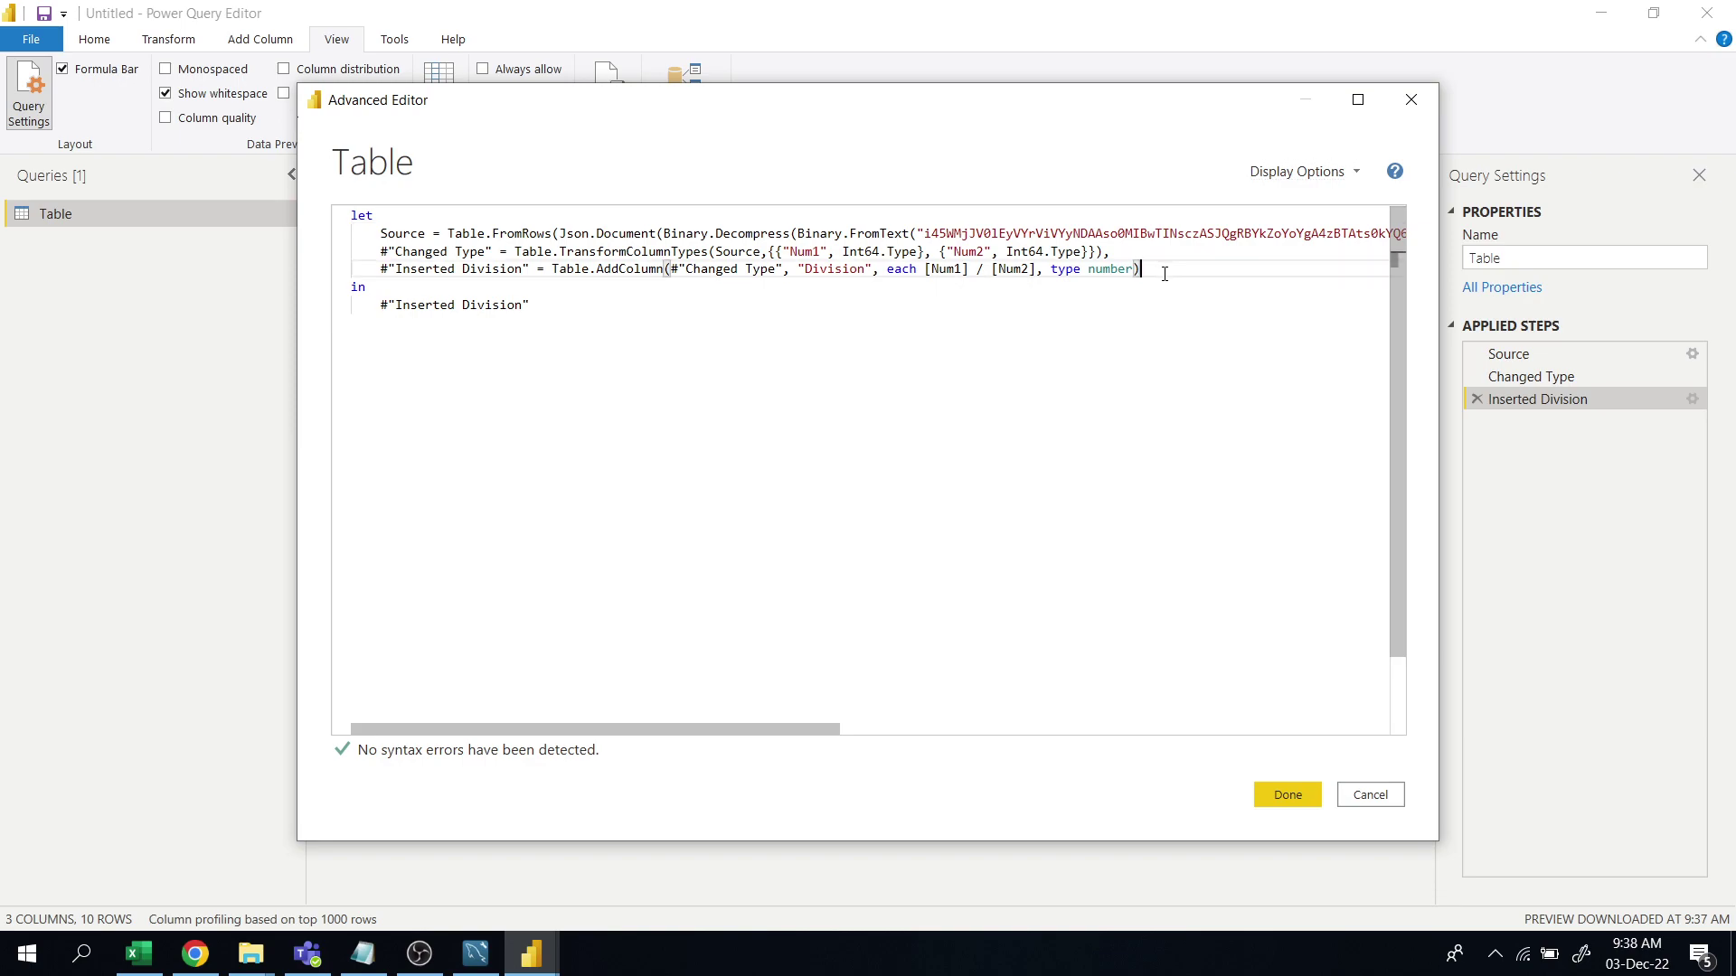
type(",")
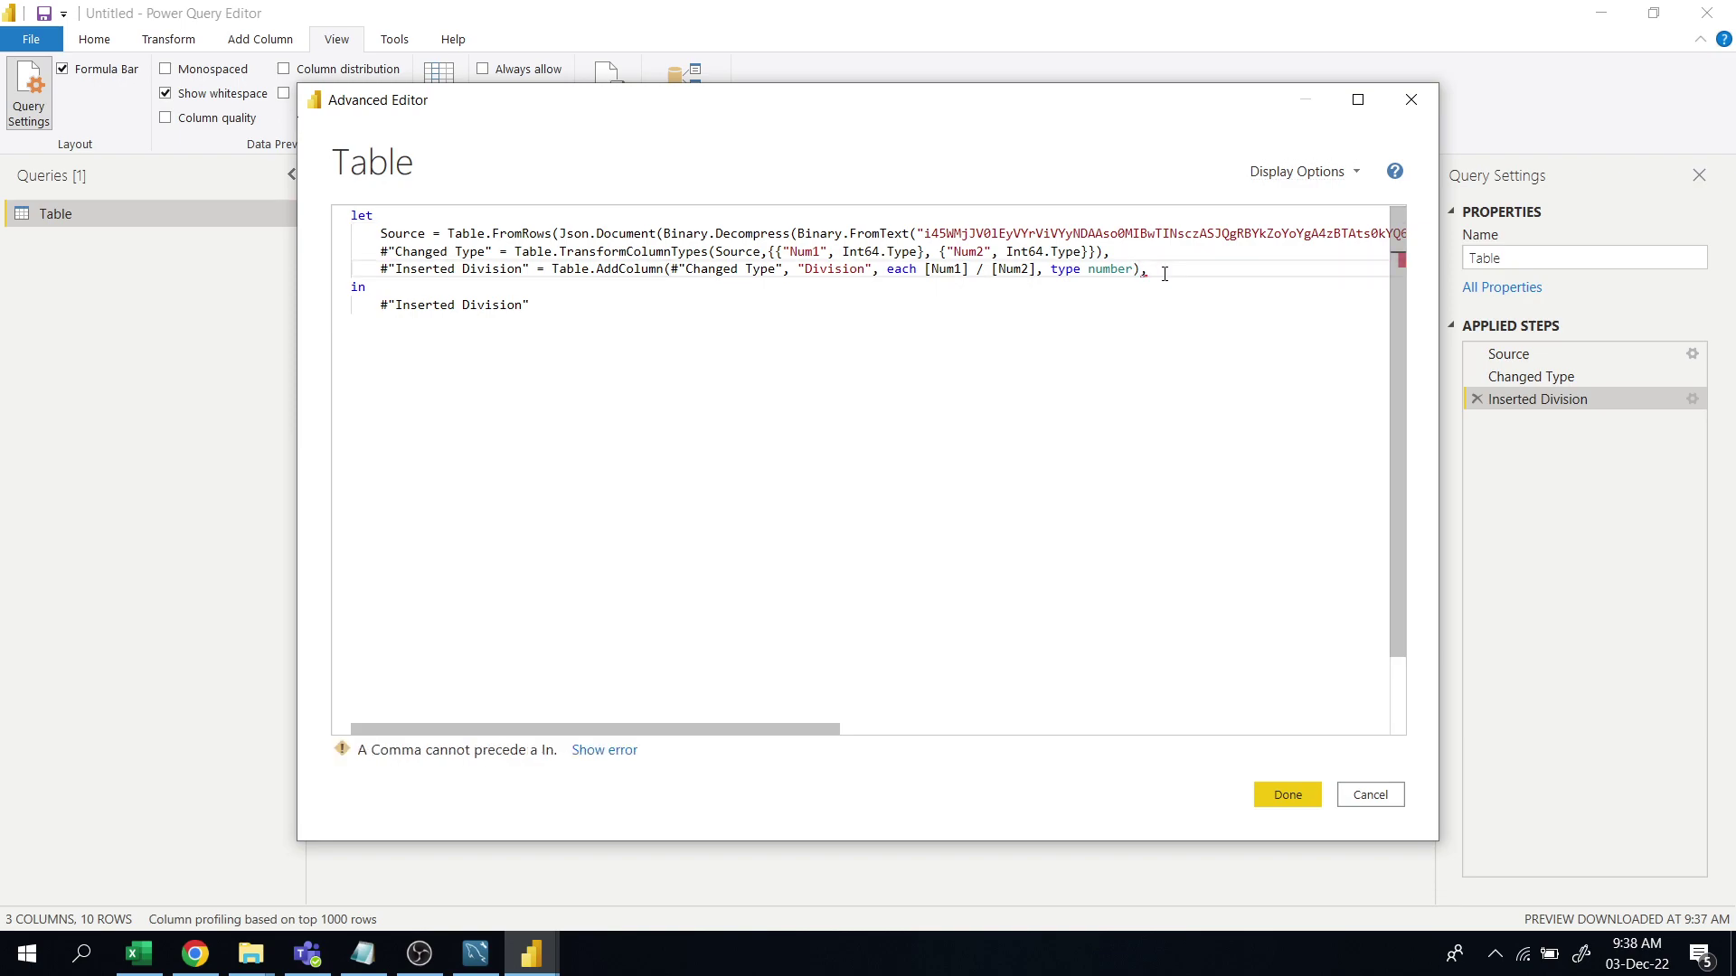
key("Return")
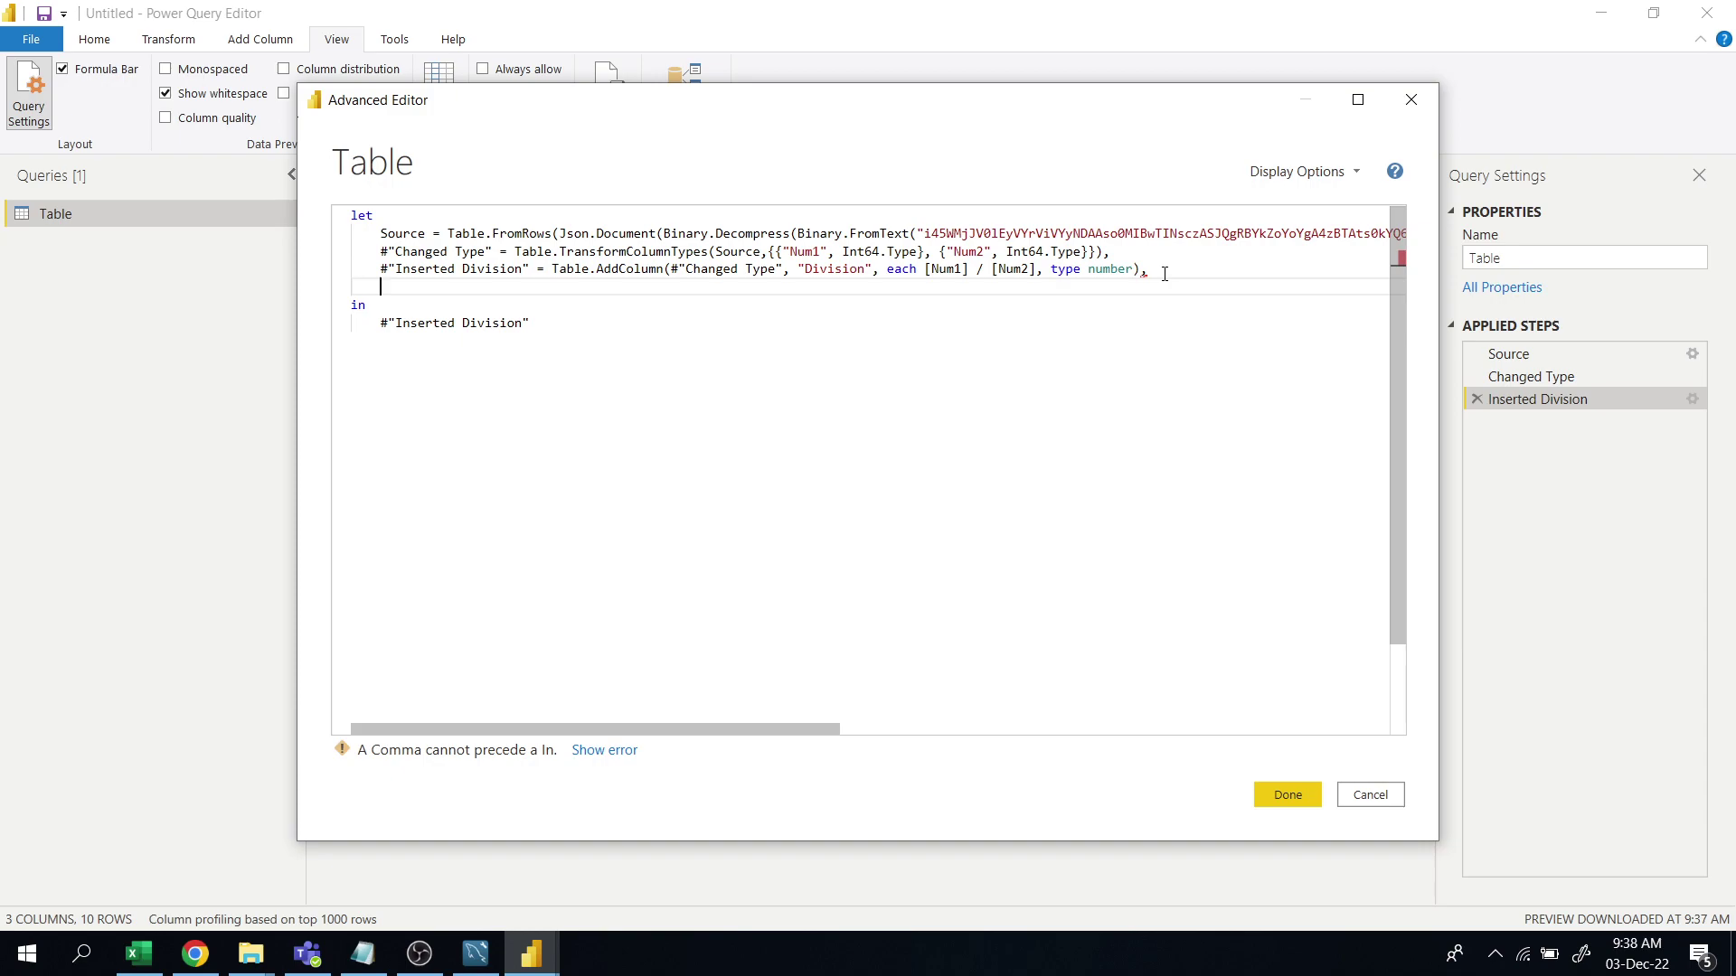
type("#")
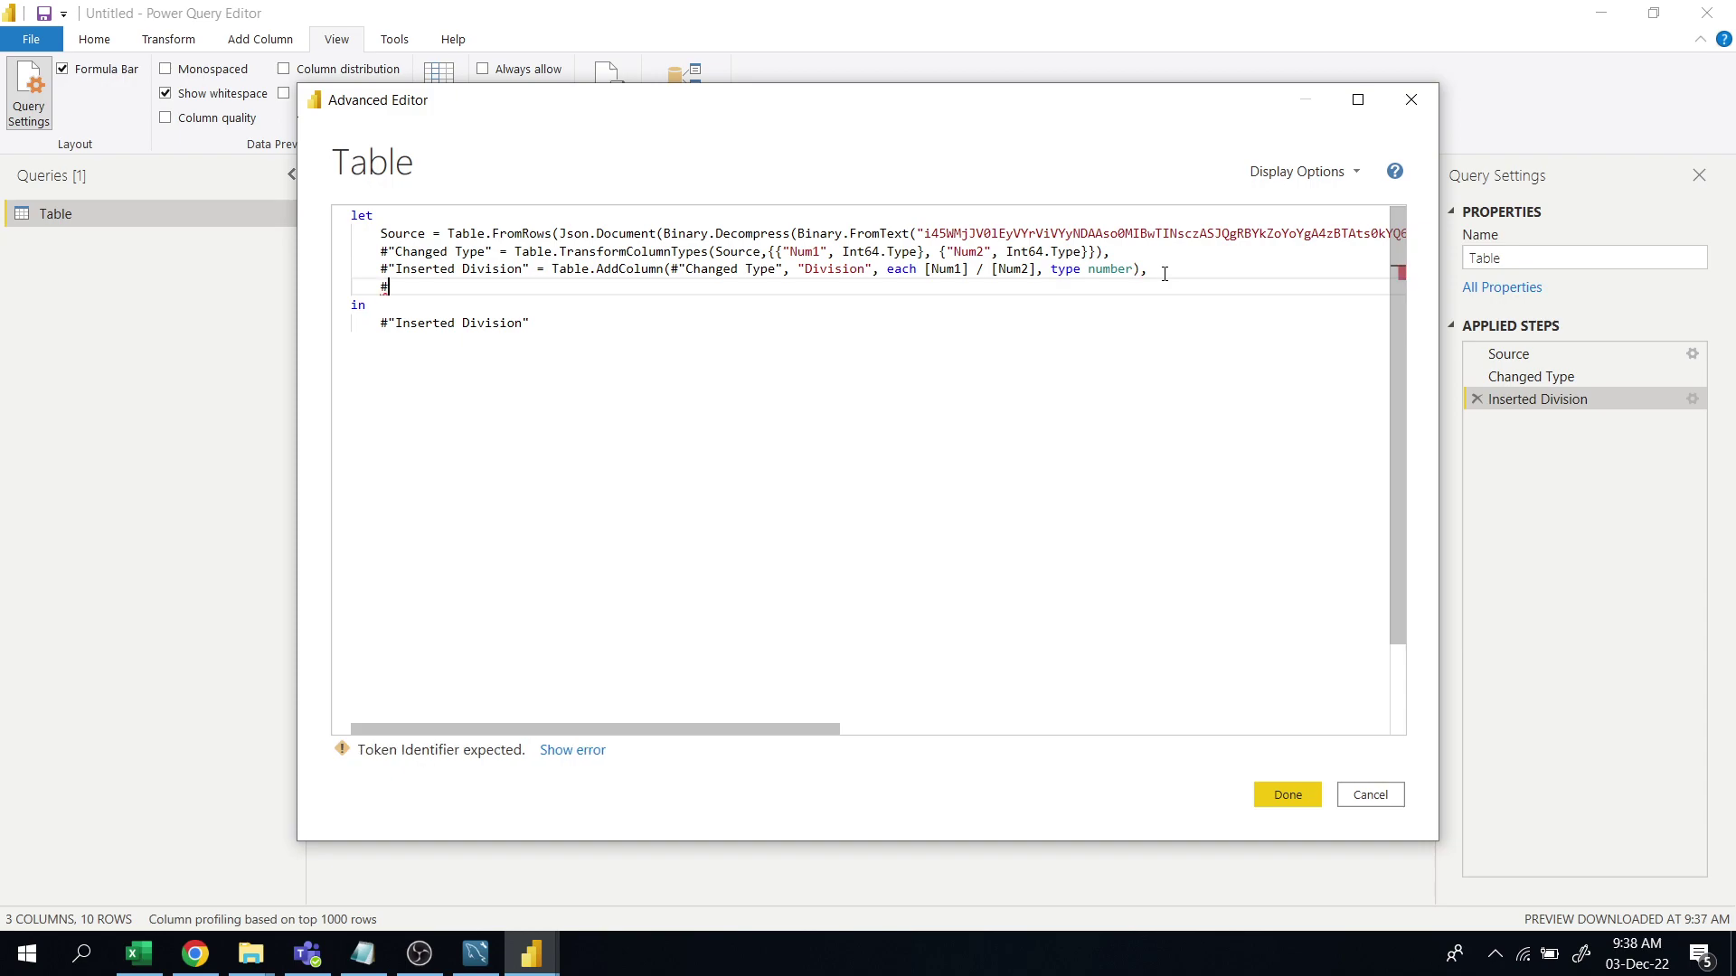
type("\"xyz")
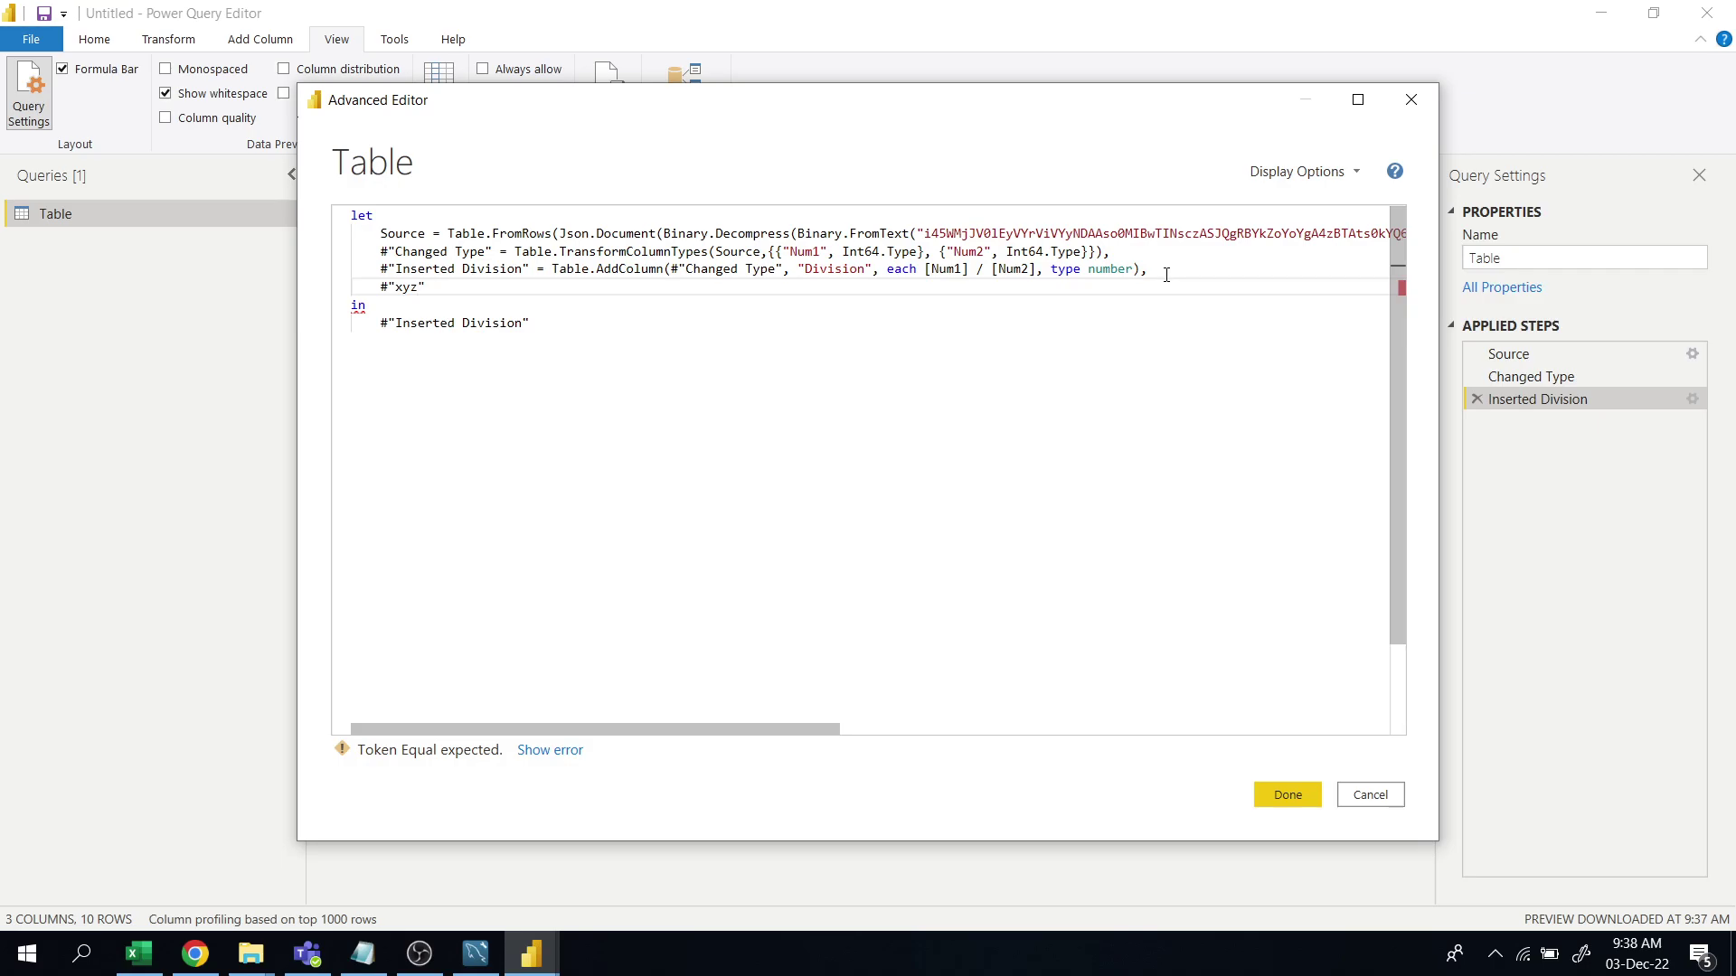
type("\"")
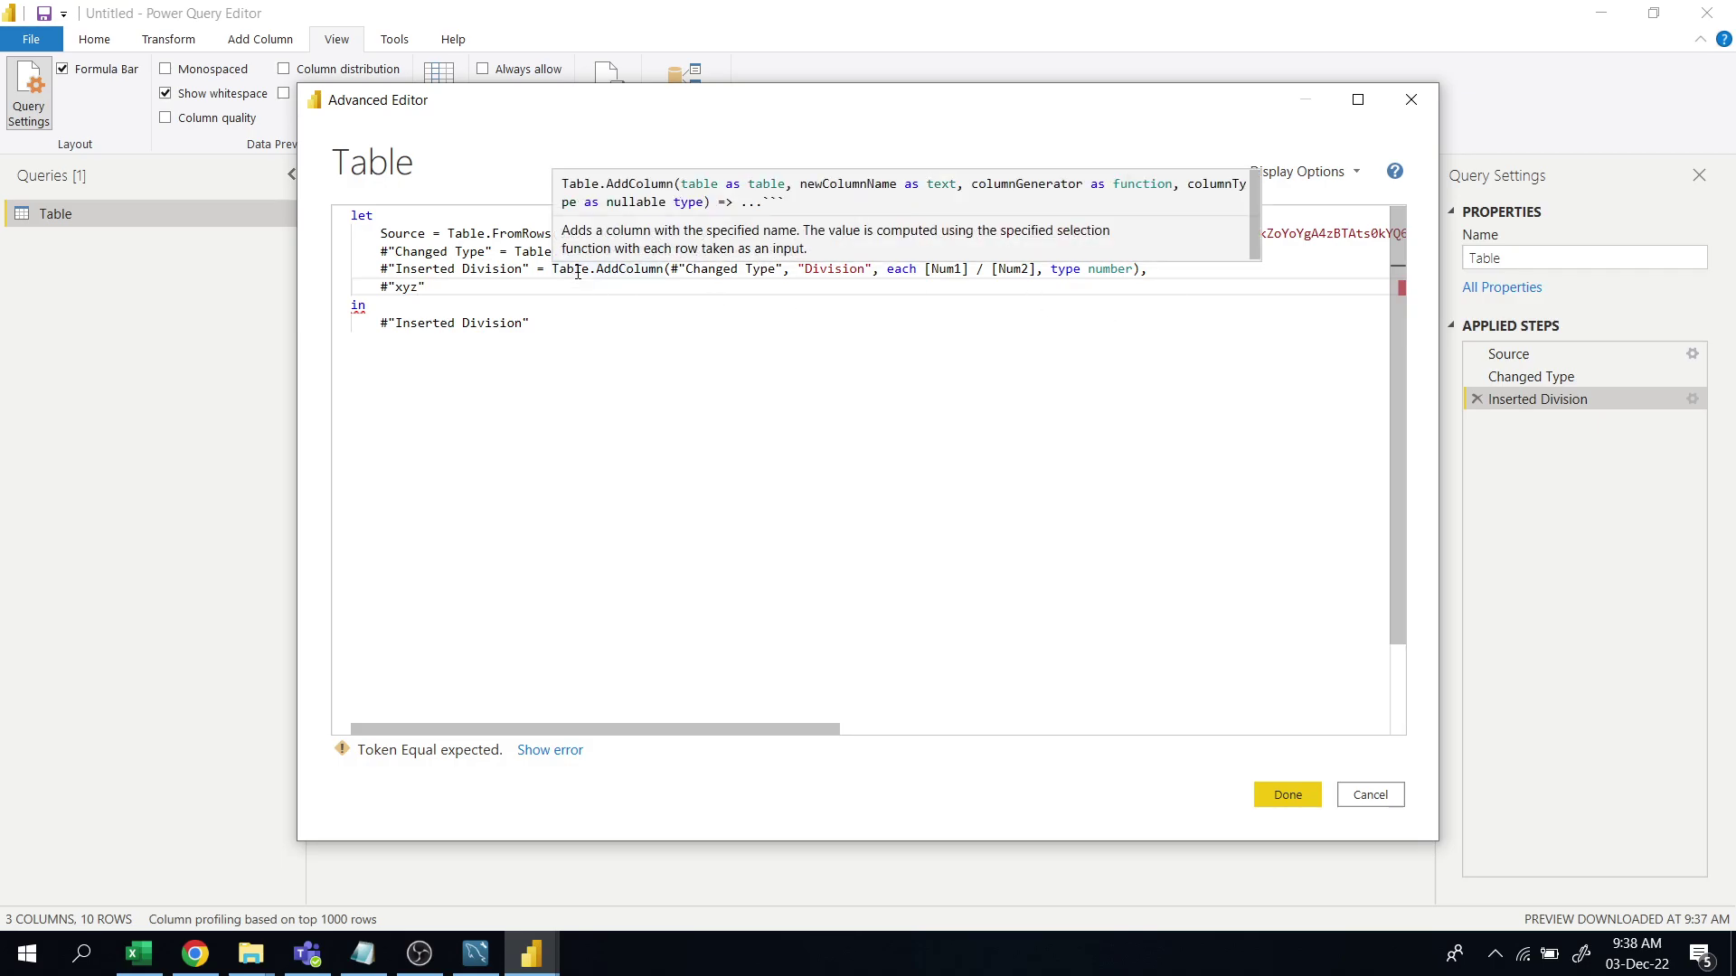
type(" =")
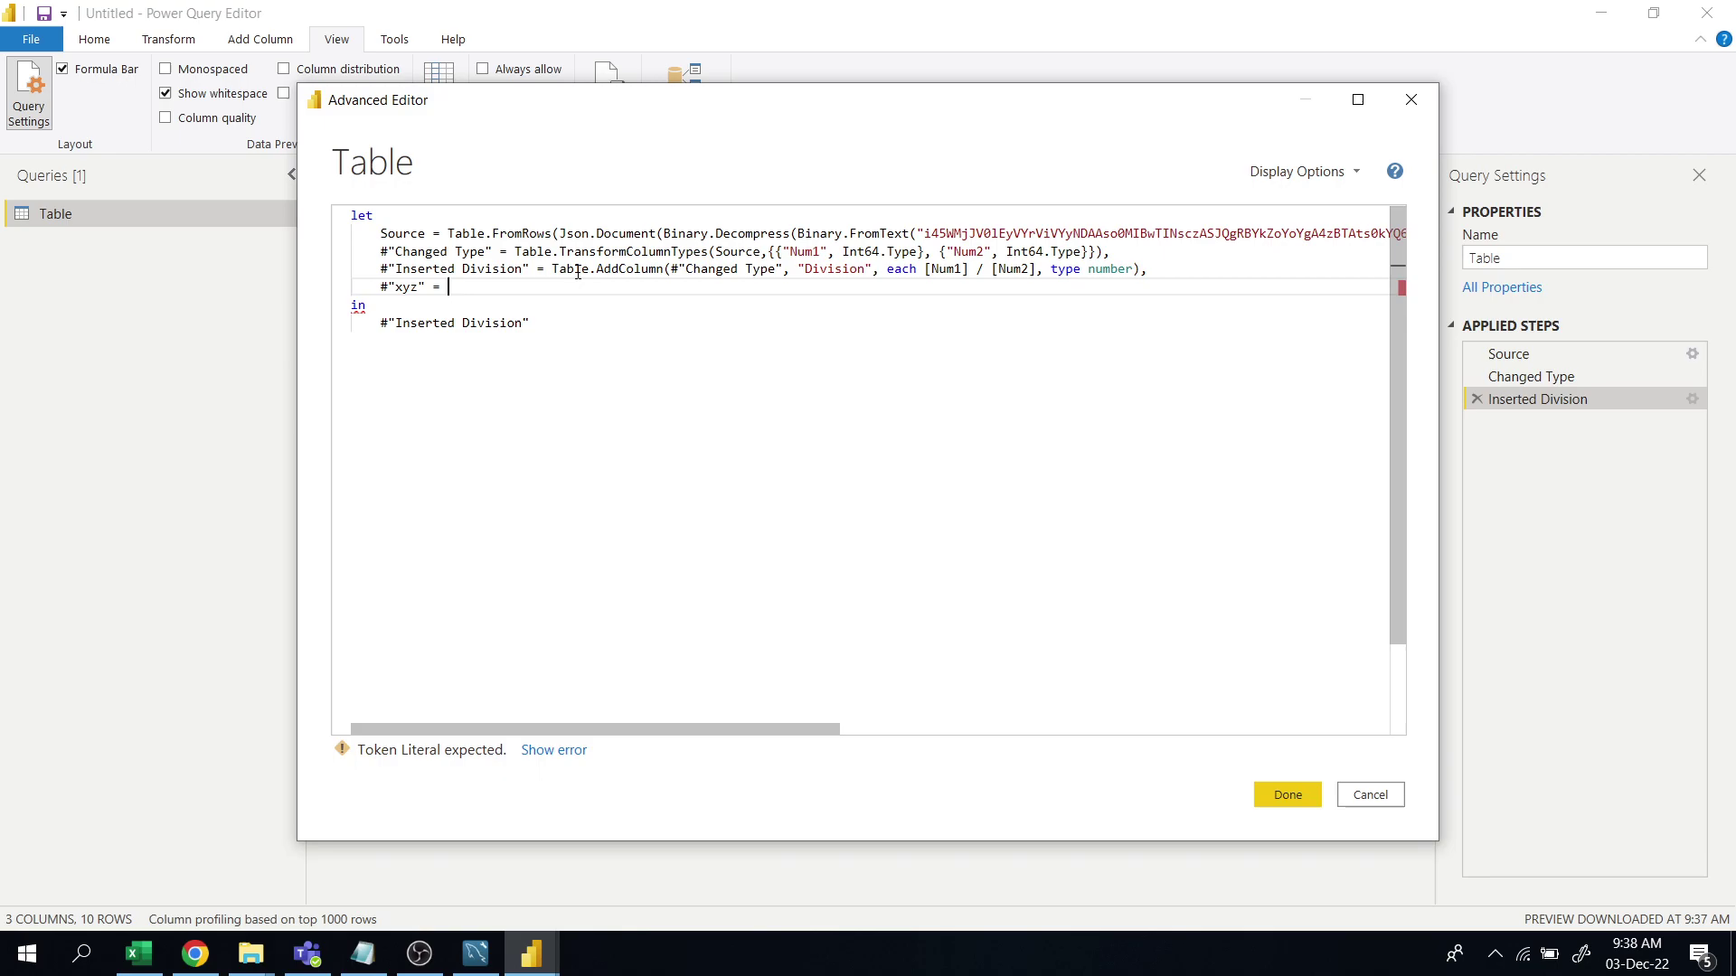
Step: Paste the saved NaN-to-null formula from Notepad into the xyz step, removing the extra equals sign
left_click(362, 953)
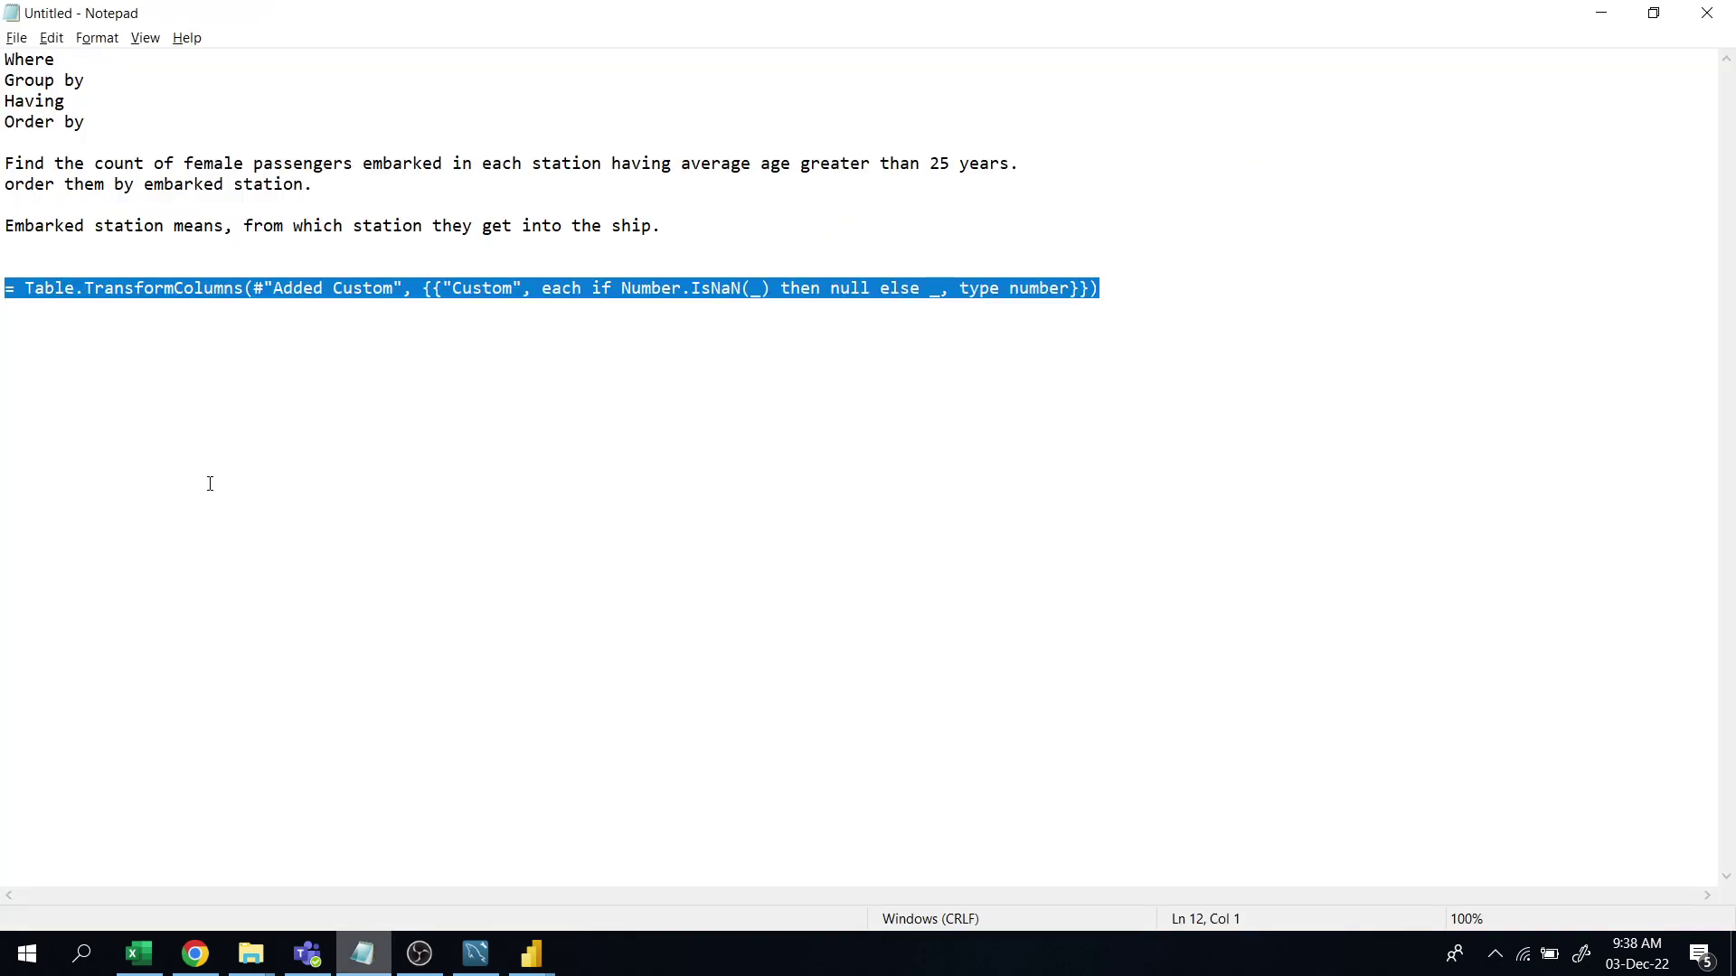
key("ctrl+c")
key("alt+Tab")
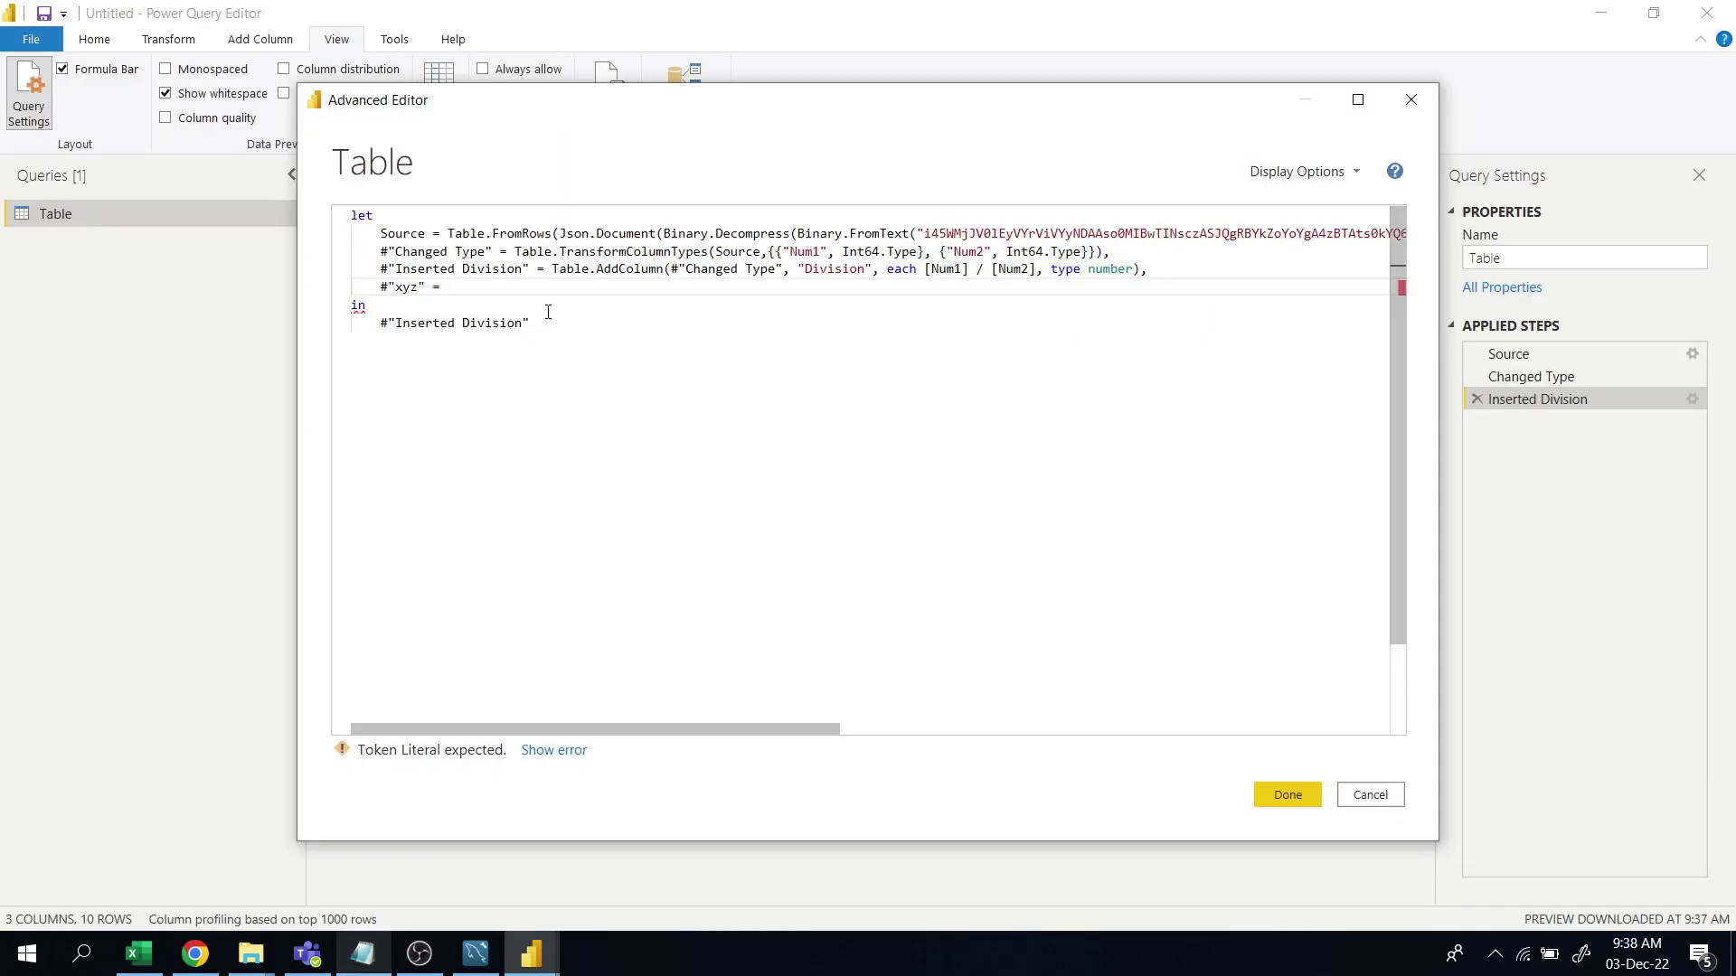
key("ctrl+v")
key("BackSpace")
key("BackSpace")
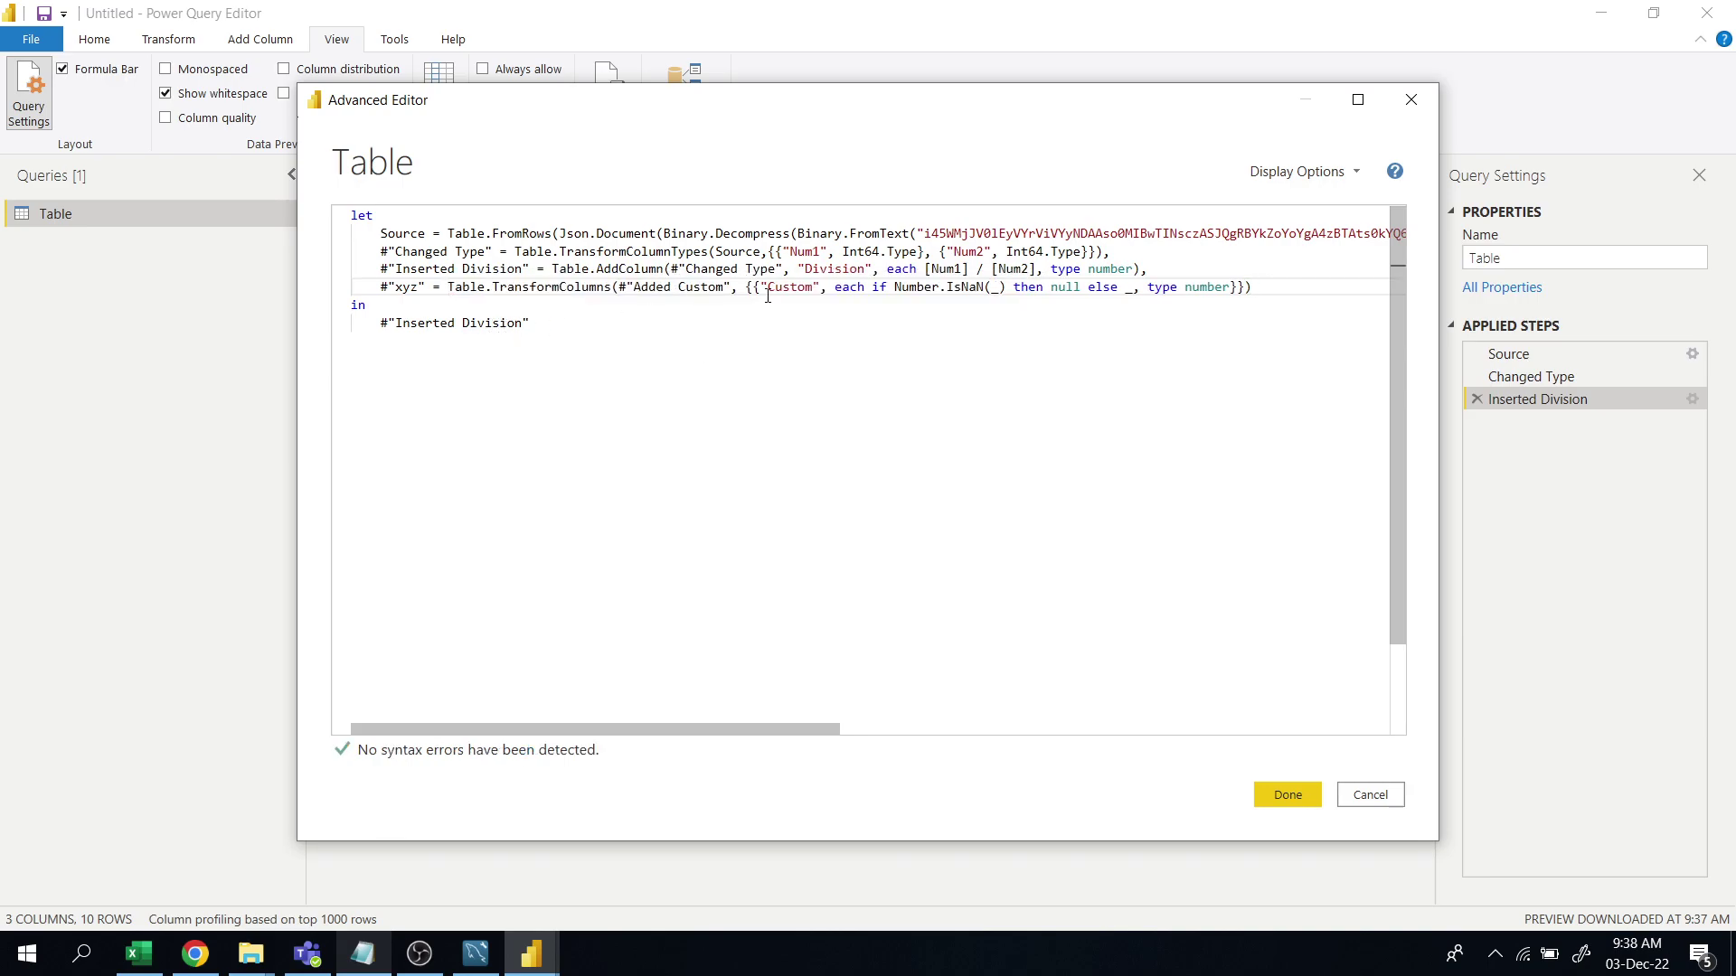
Step: Fix the formula's column name to Division and copy 'Inserted Division' to replace Added Custom
left_click_drag(770, 289, 814, 288)
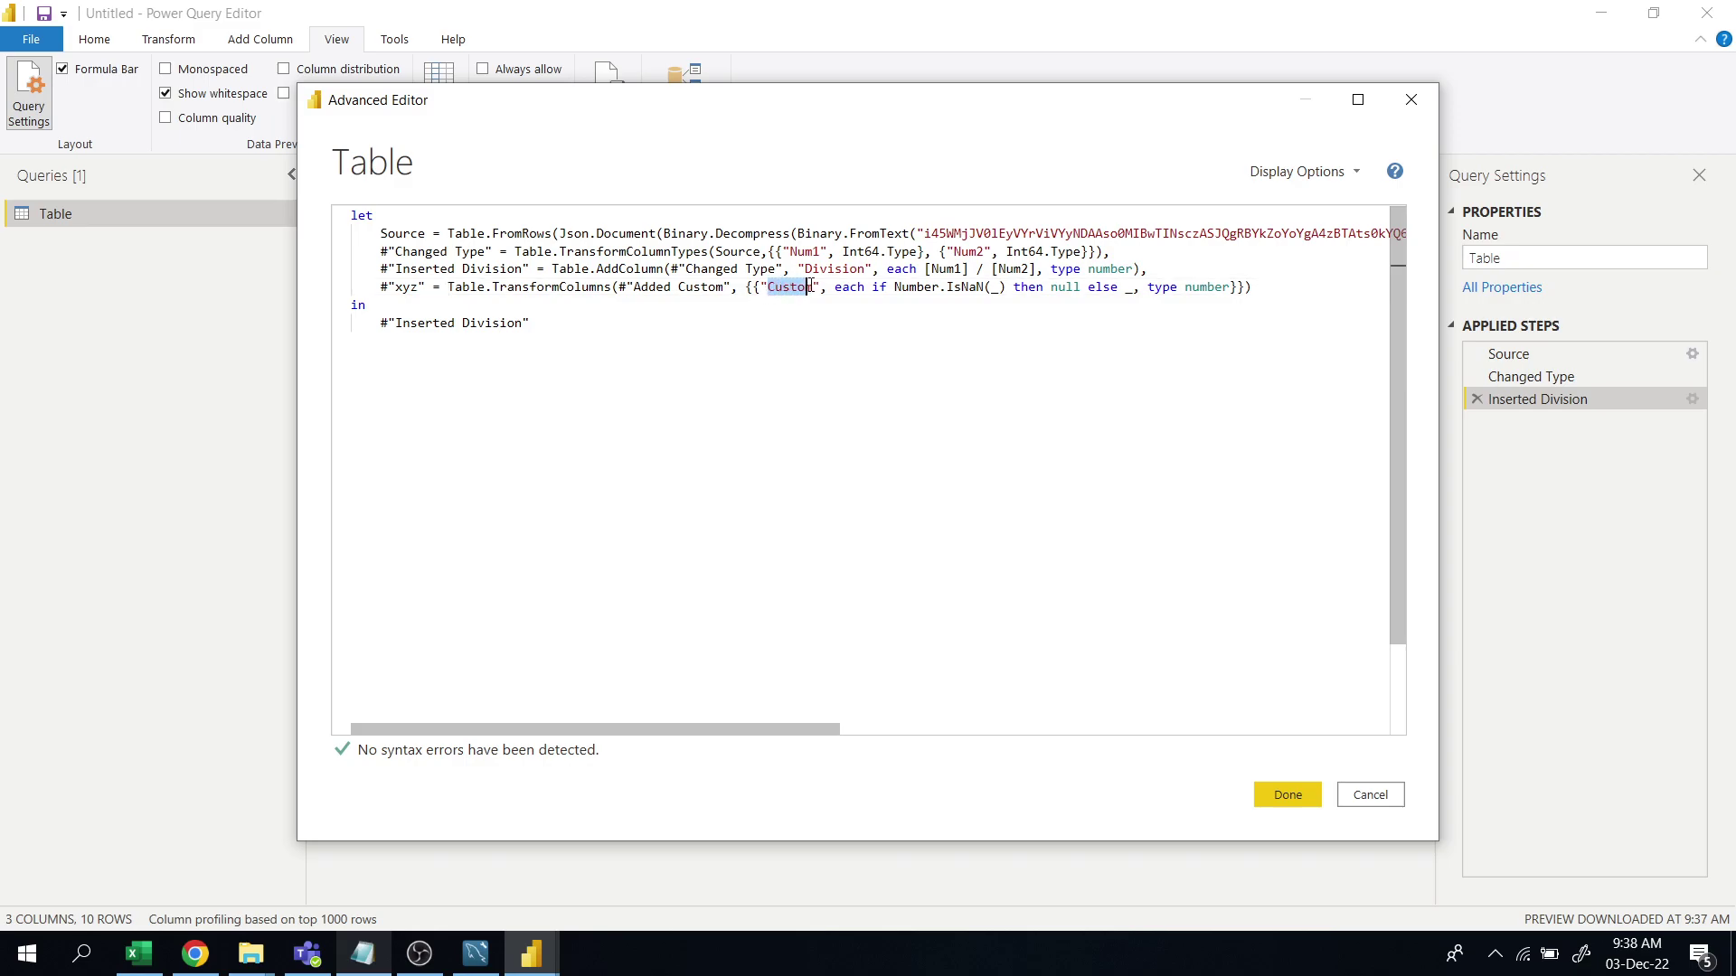
type("Divisi")
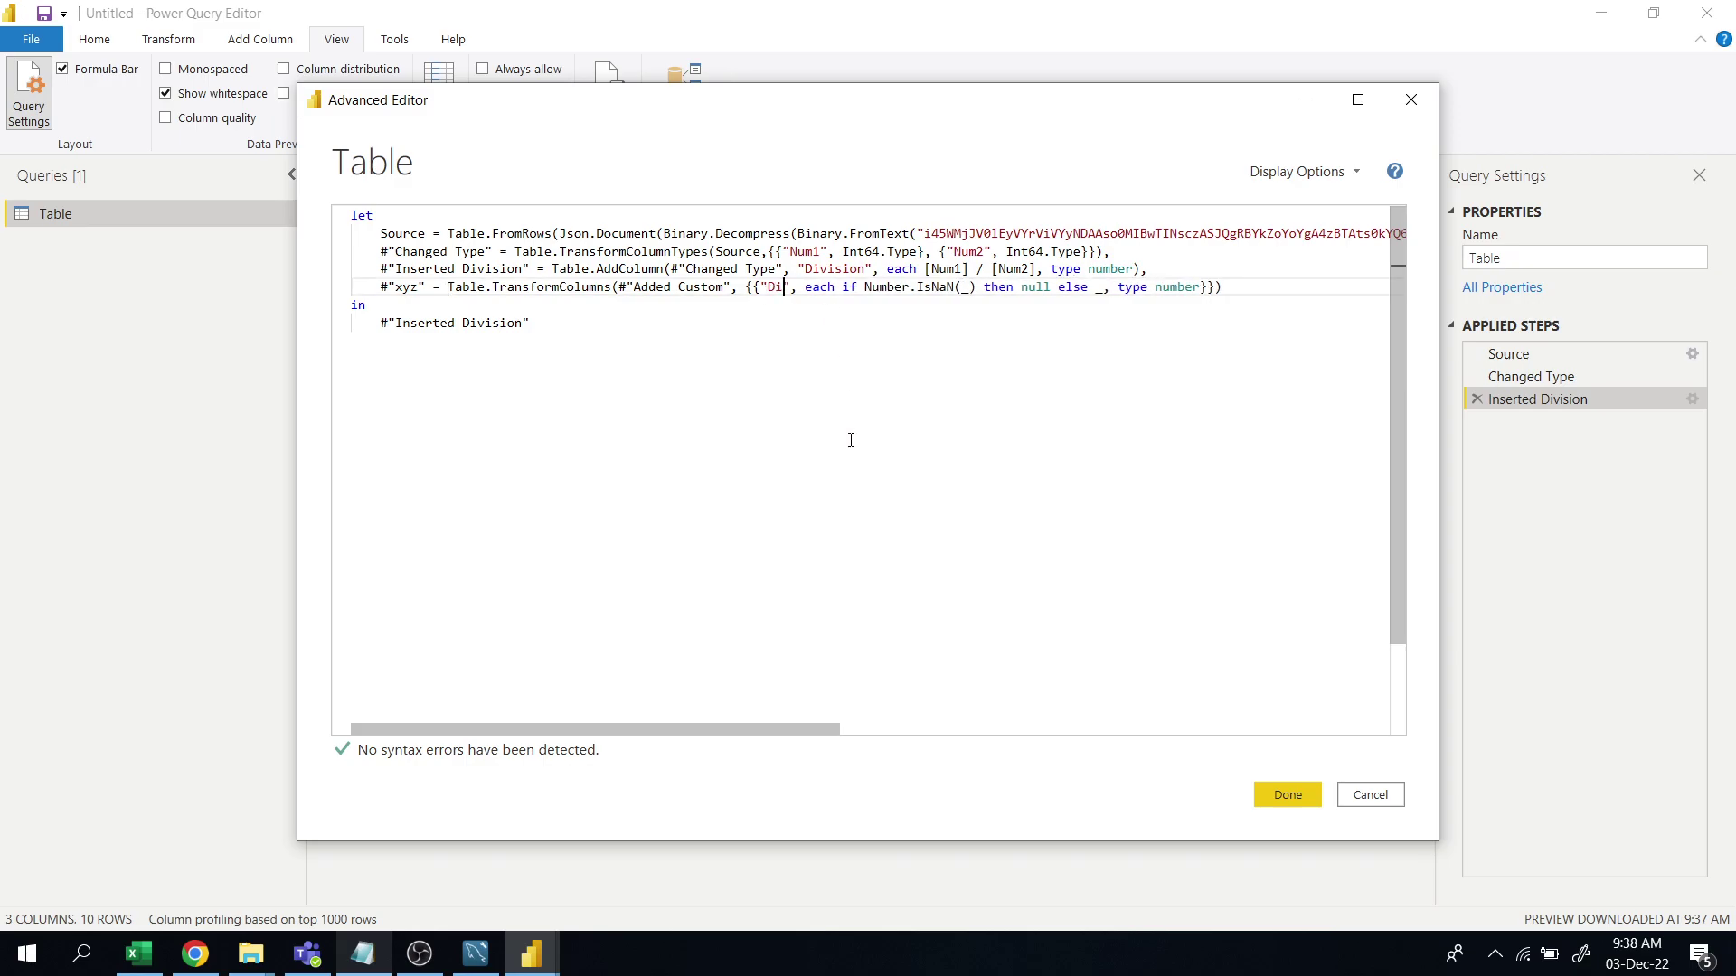
type("on")
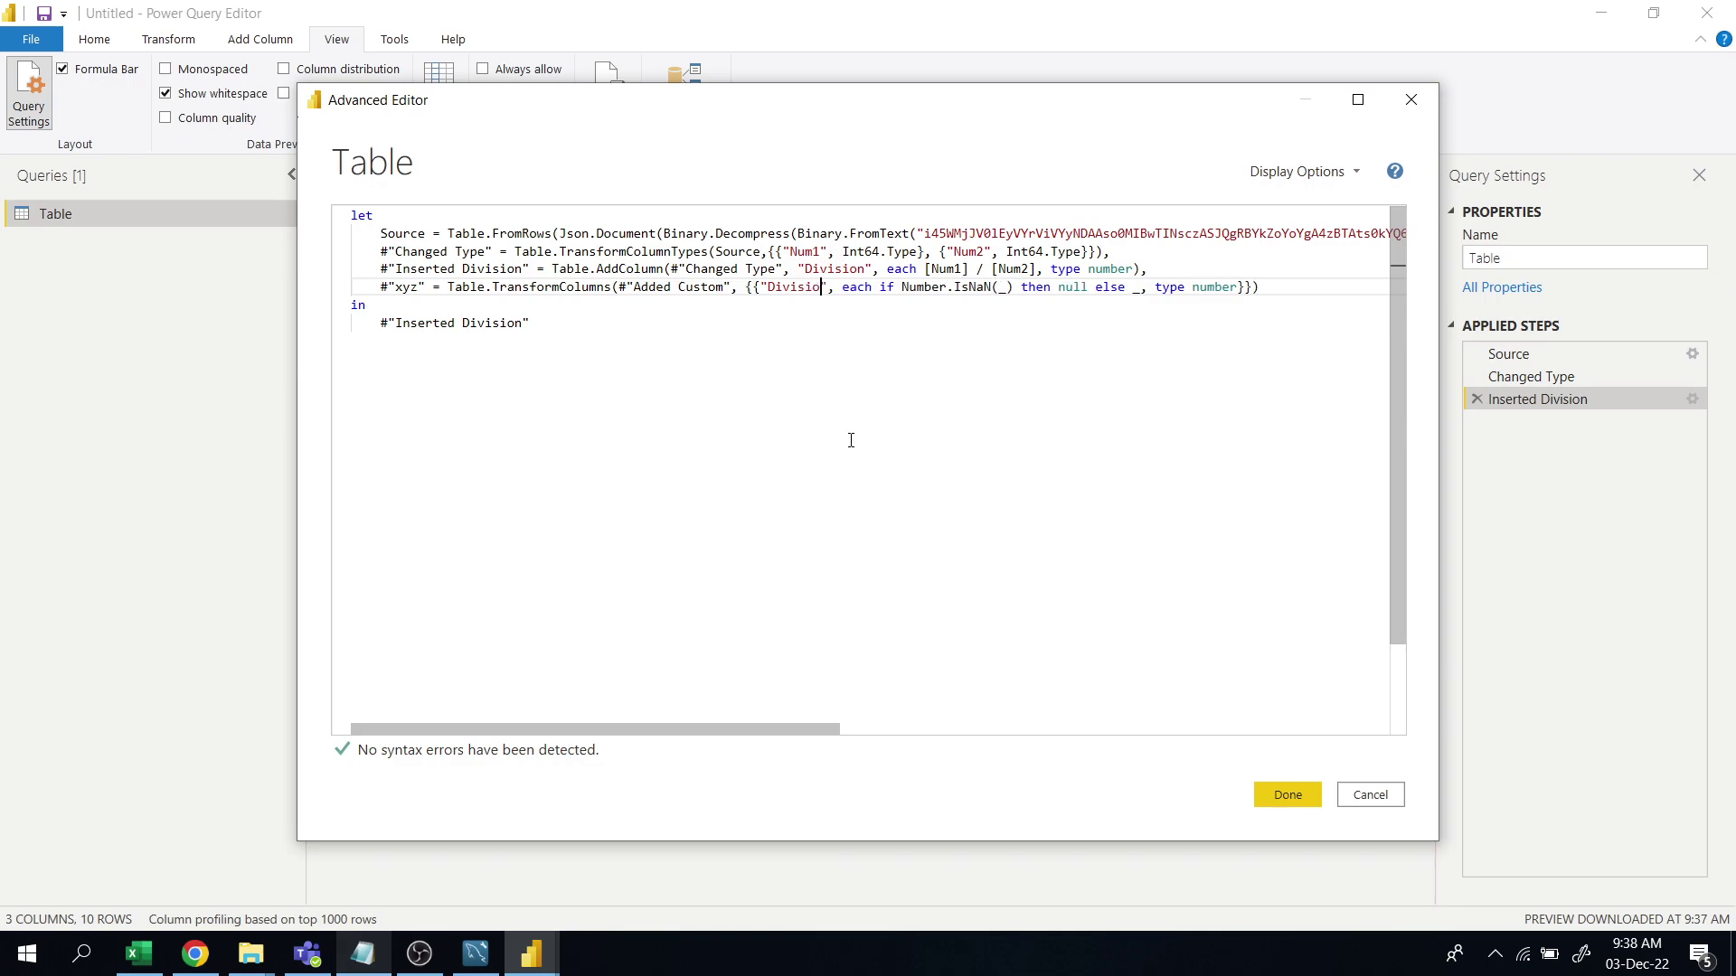
mouse_move(989, 104)
left_mouse_down()
mouse_move(984, 476)
mouse_move(897, 98)
left_mouse_up()
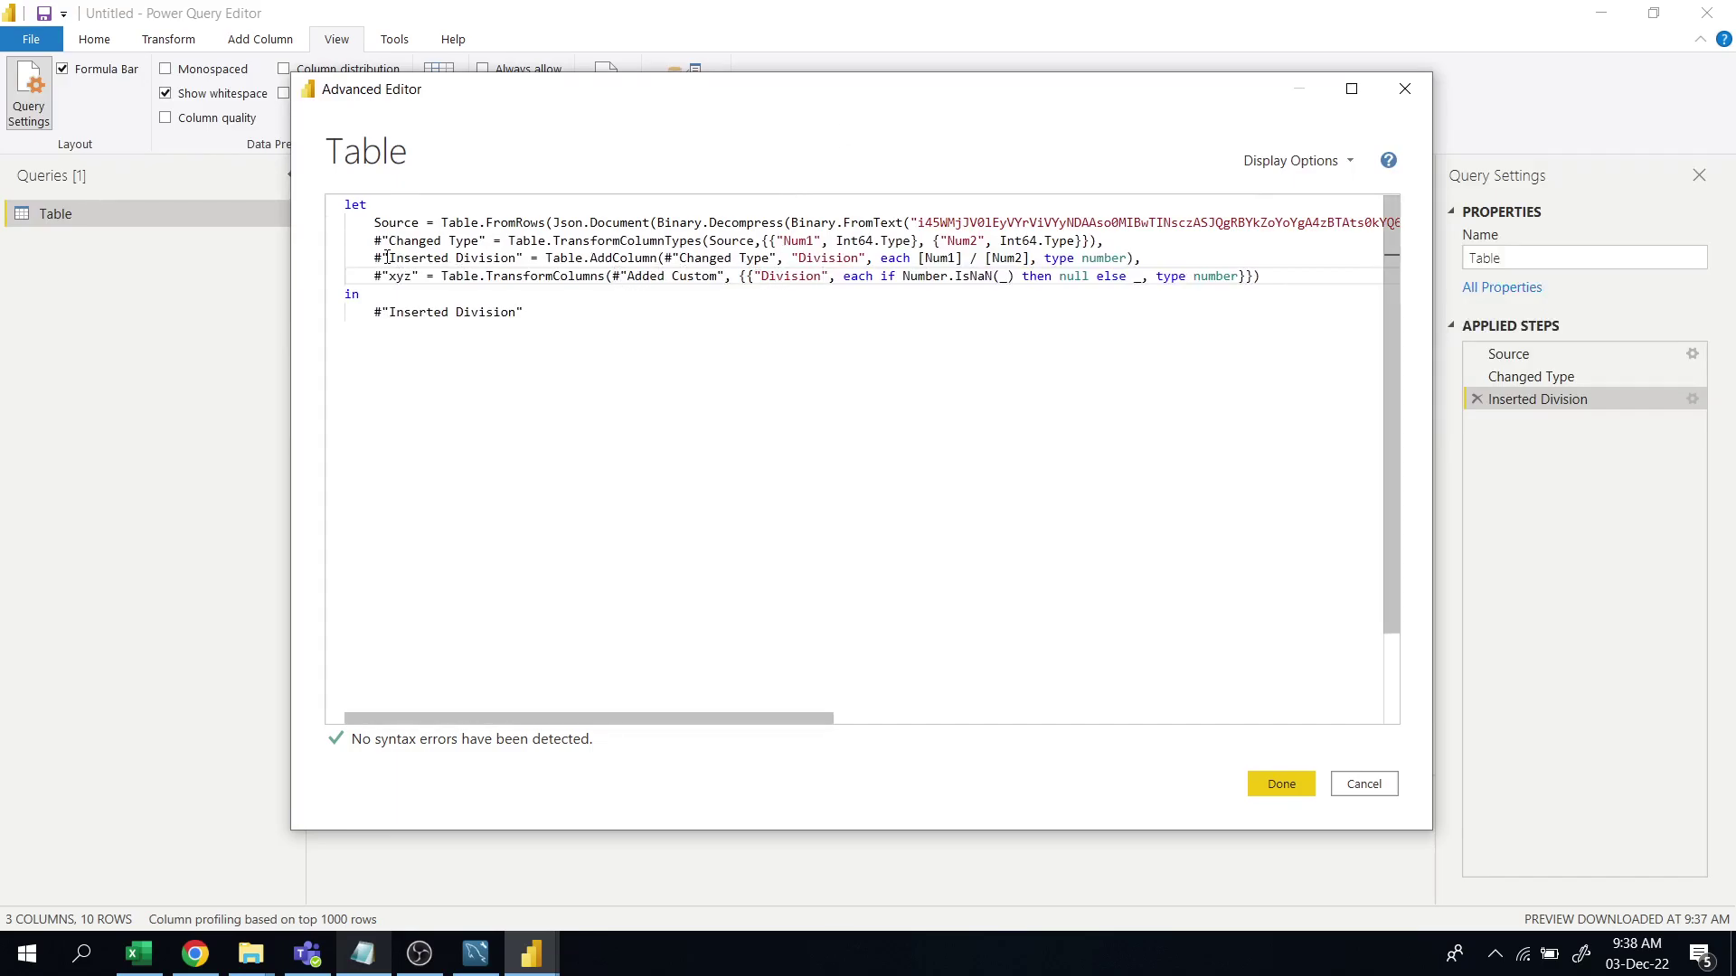
left_click_drag(390, 257, 520, 259)
key("ctrl+c")
left_click_drag(628, 275, 718, 274)
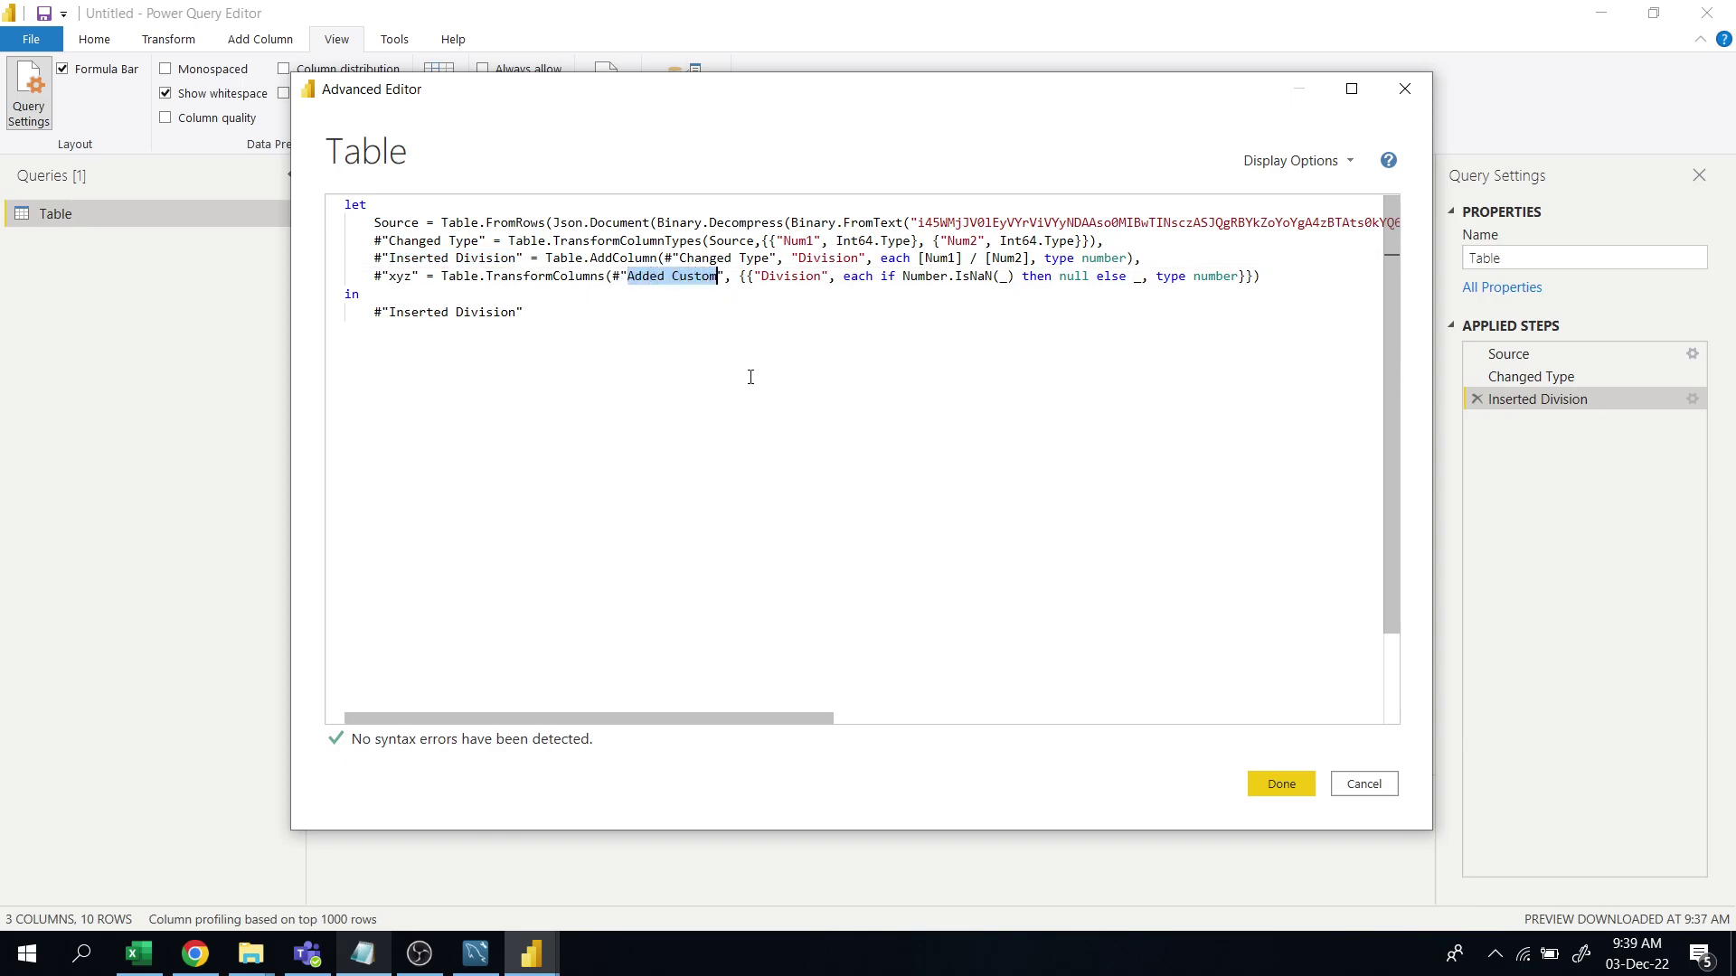
Step: Point xyz at Inserted Division, return #"xyz" after 'in', and apply the code
key("ctrl+v")
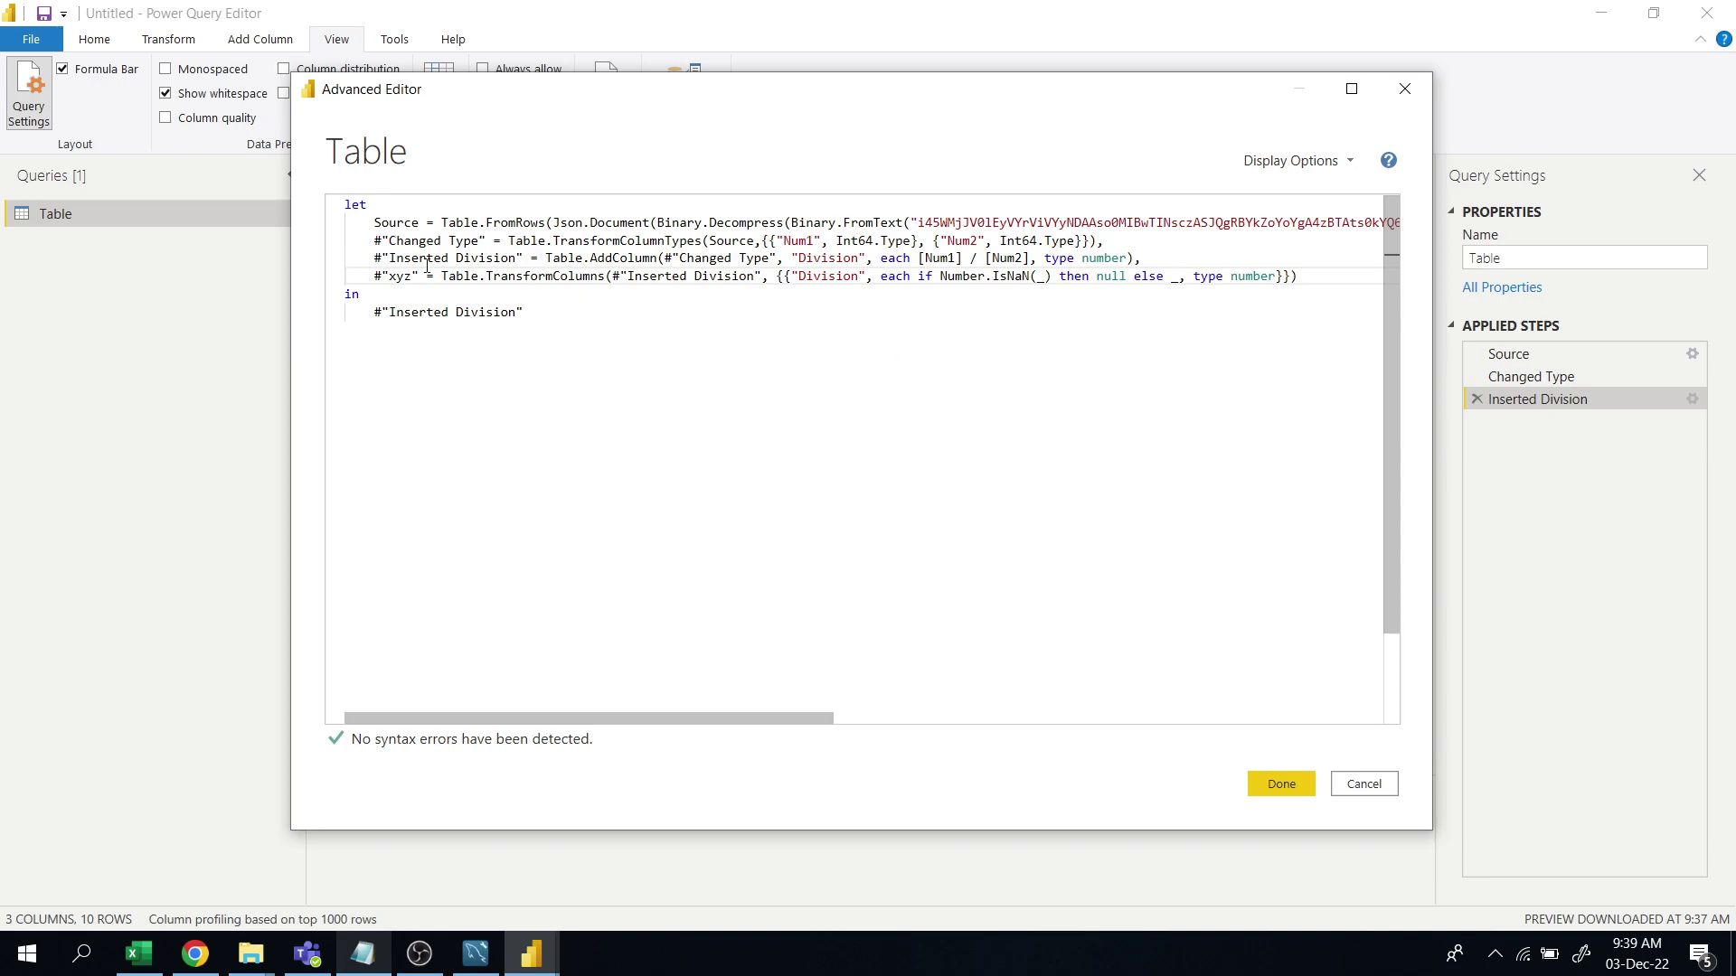
left_click_drag(374, 275, 1312, 284)
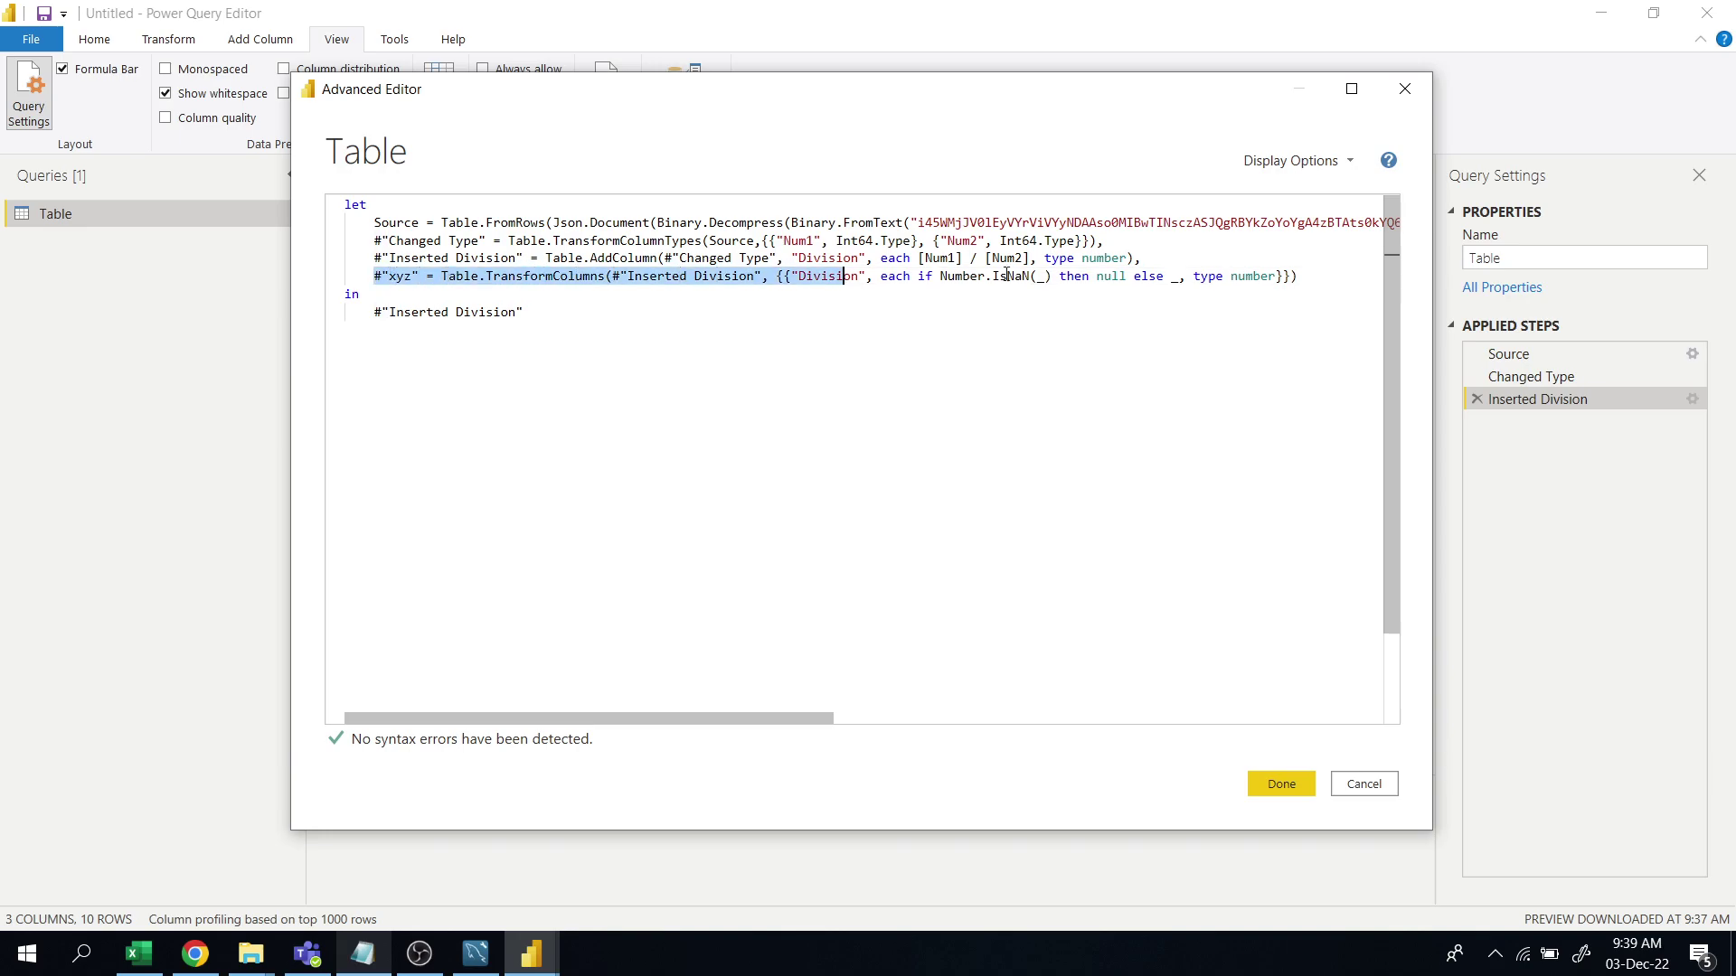
left_click(1305, 277)
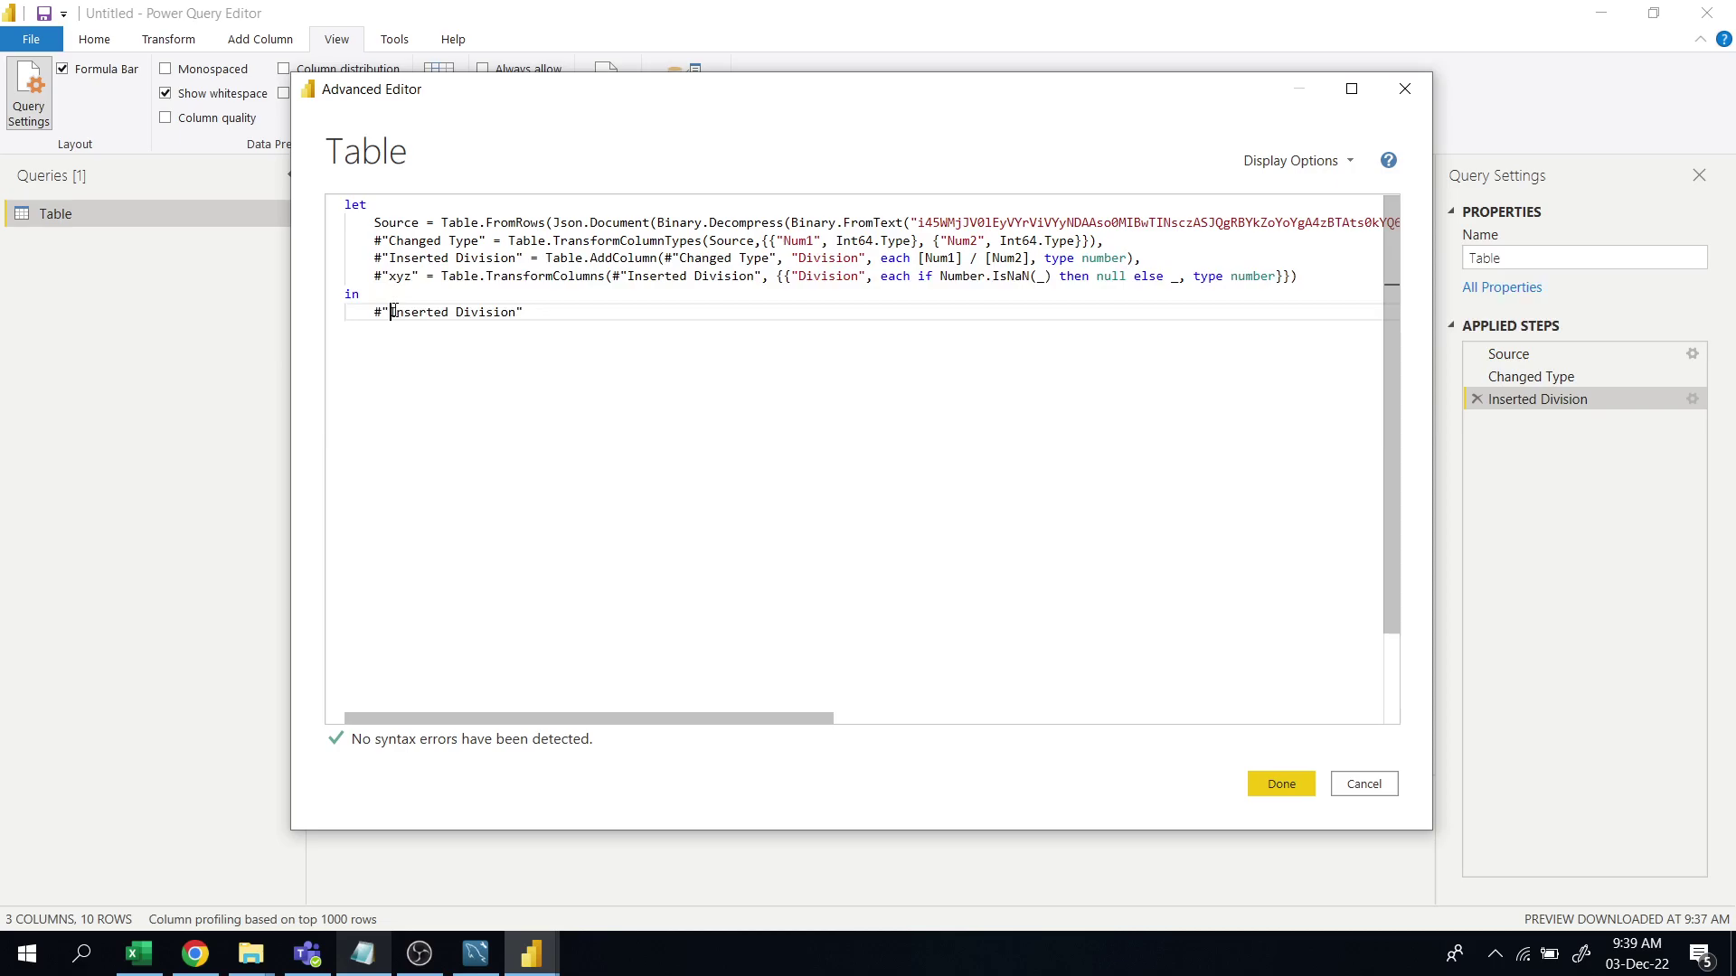
left_click_drag(391, 312, 519, 312)
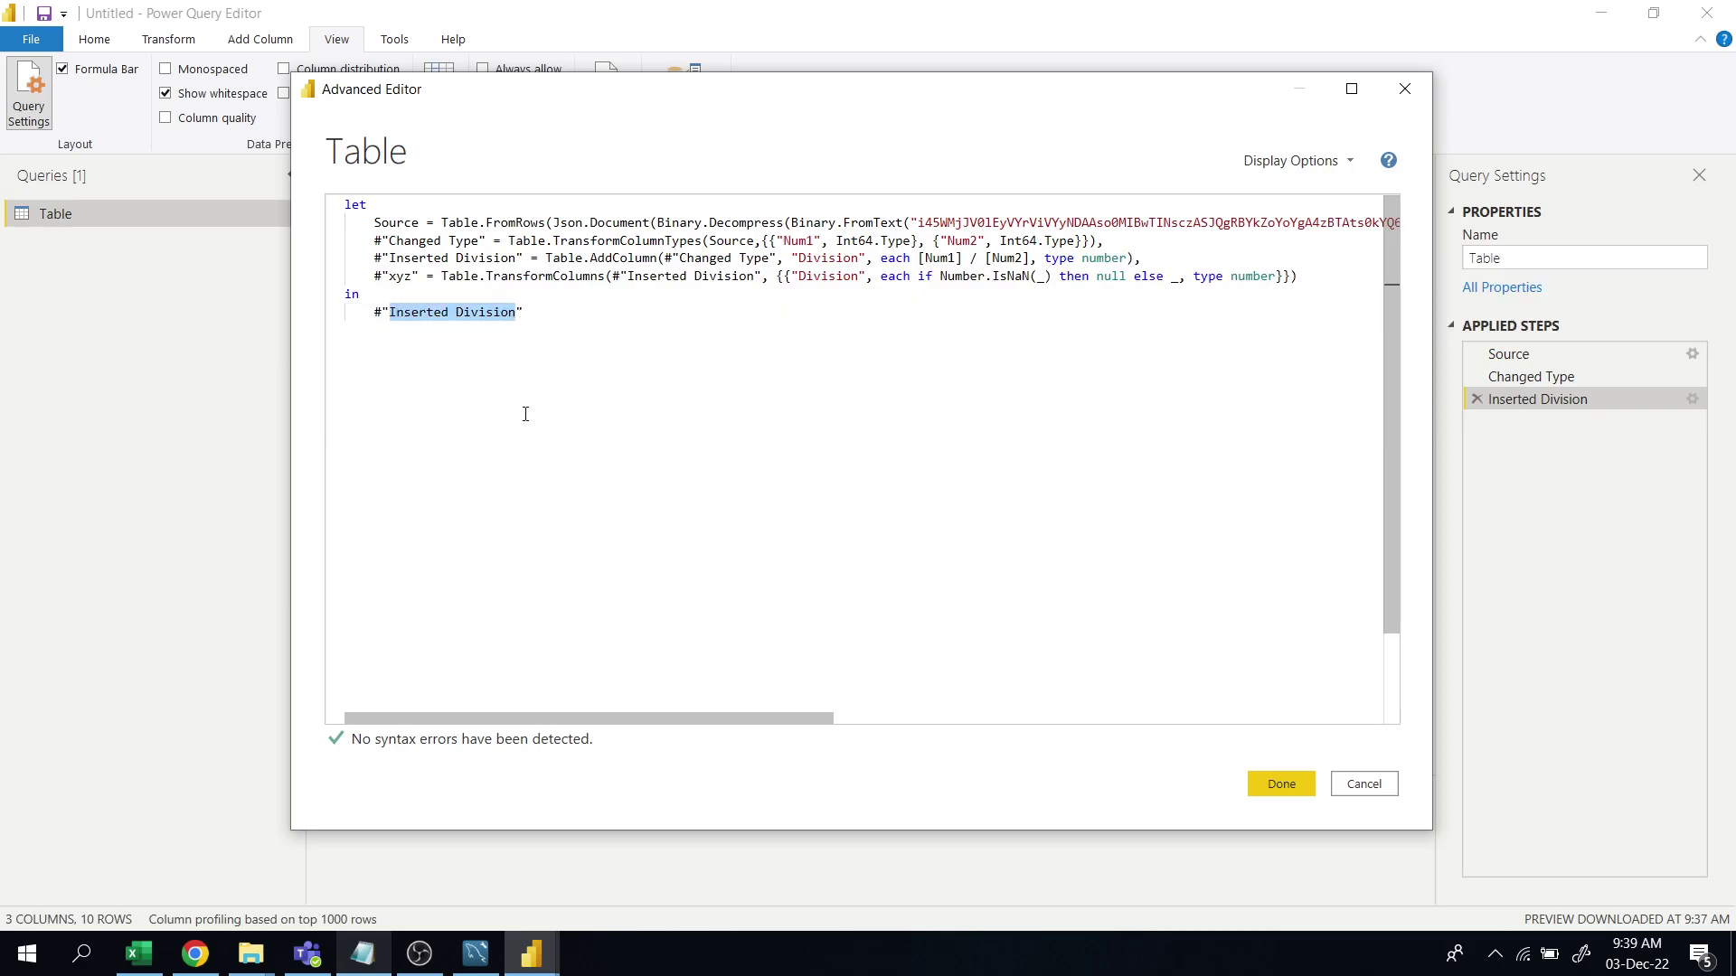
type("xyz")
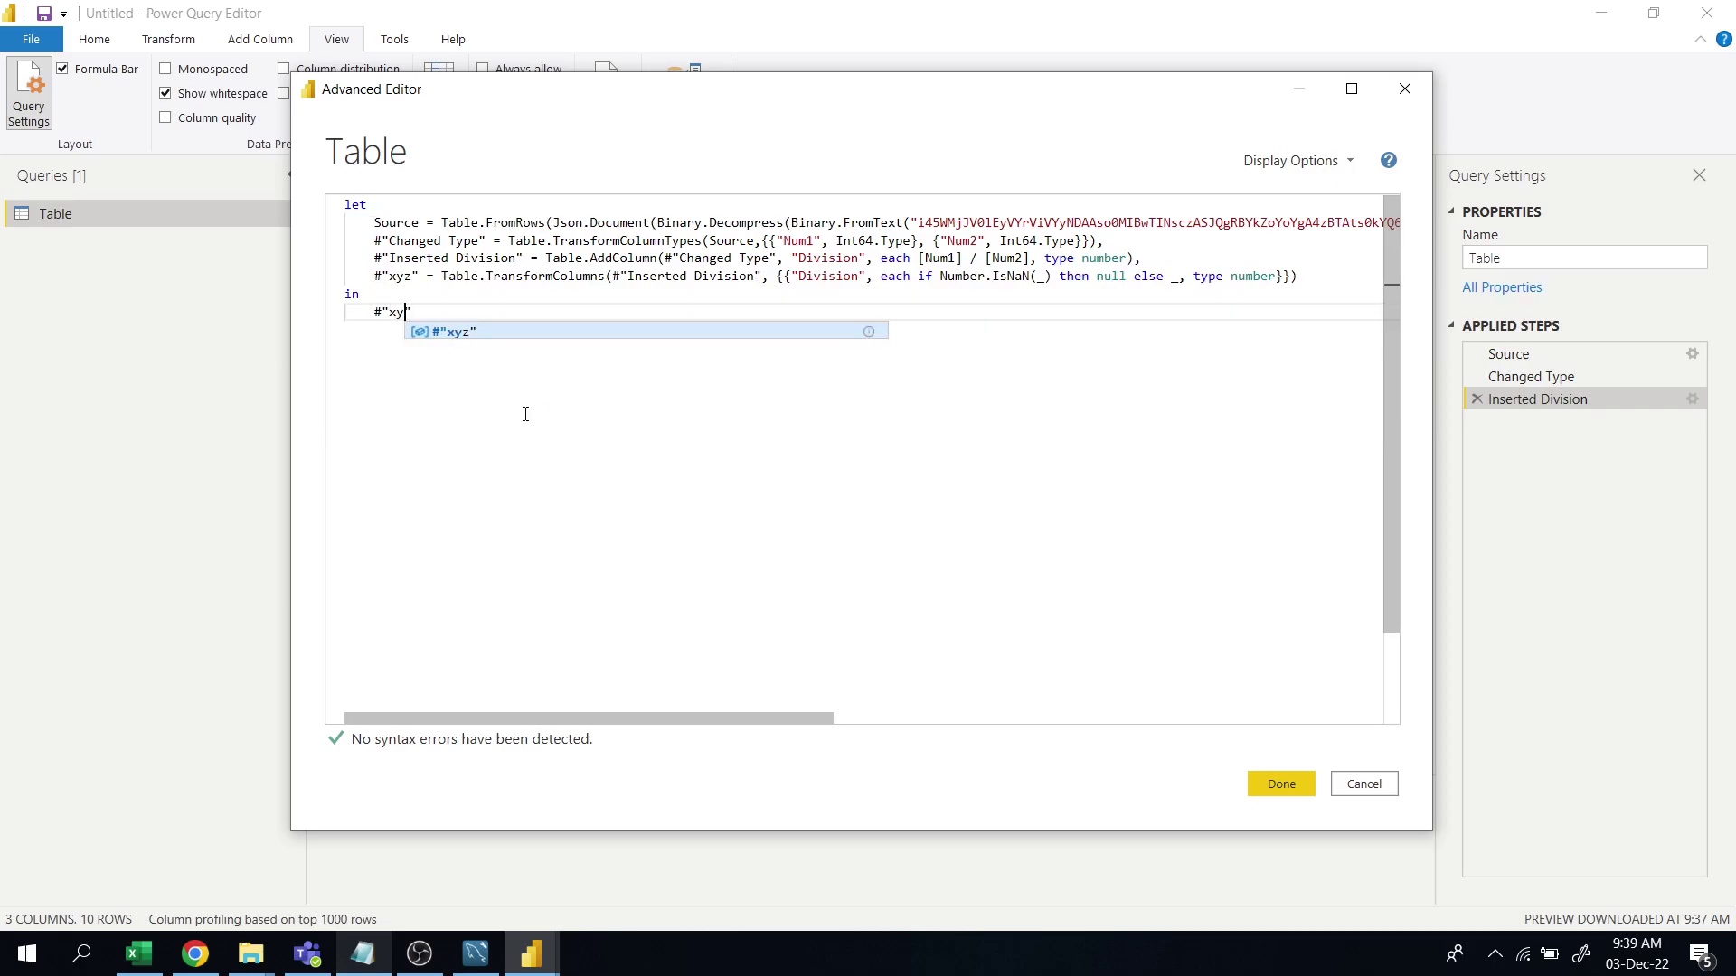
left_click(766, 380)
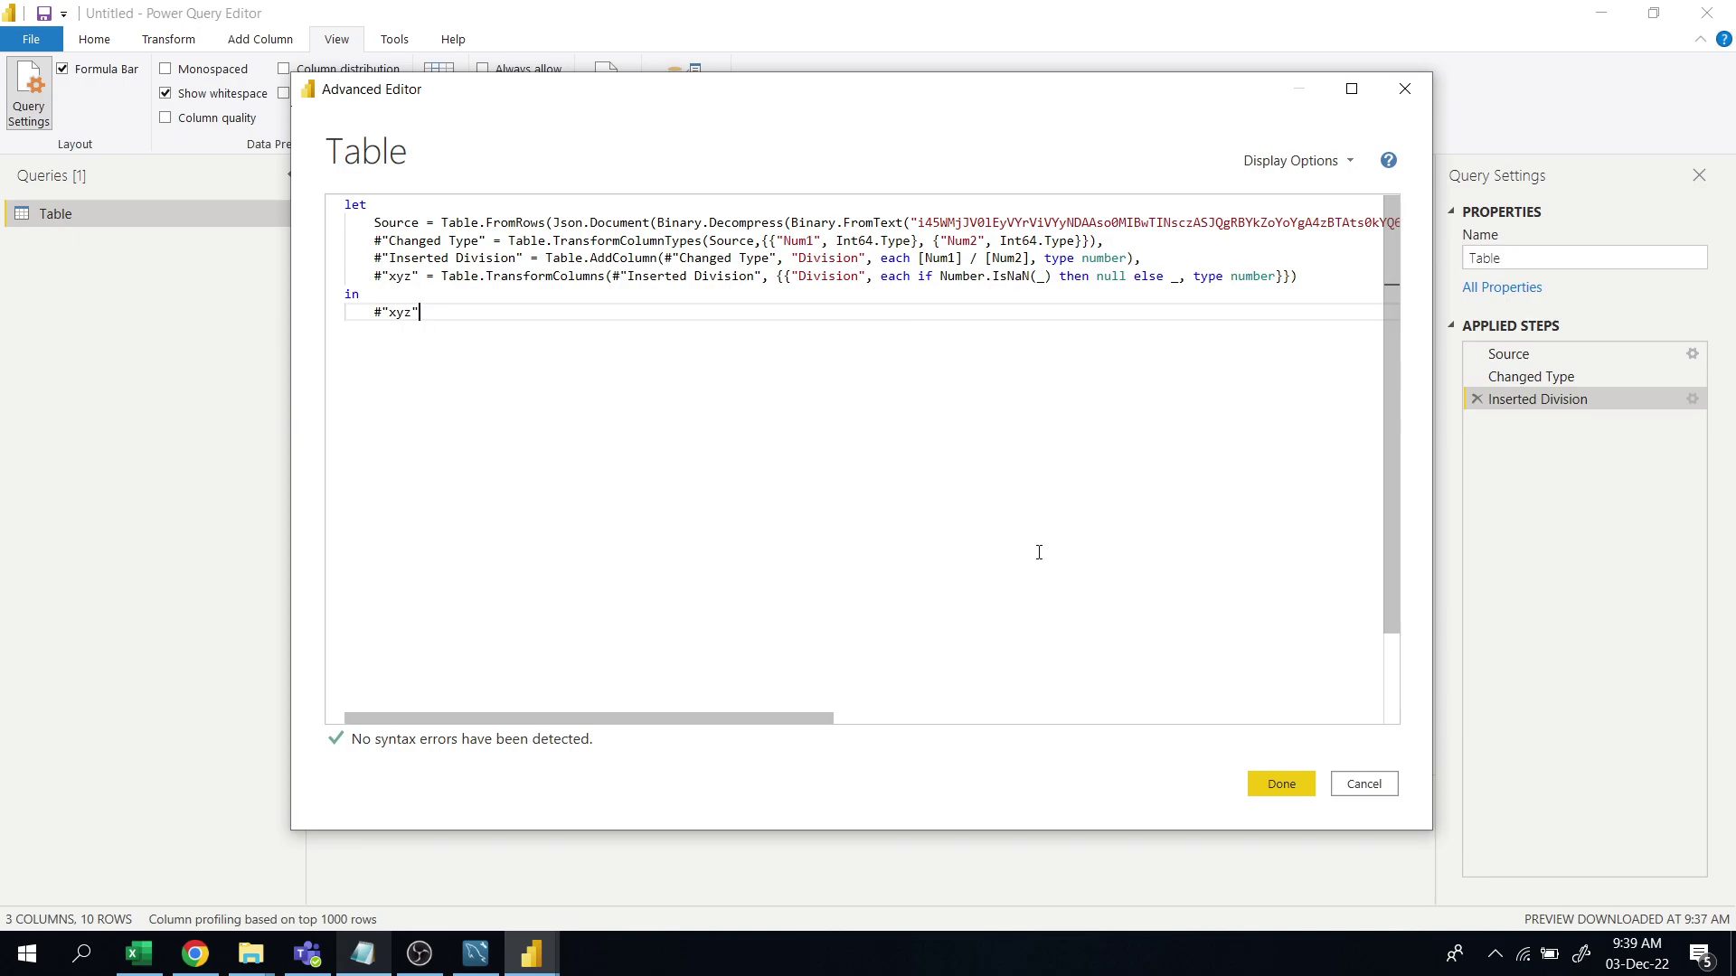
Step: Close Advanced Editor and confirm rows 4, 6 and 9 of Division show null
left_click(1282, 784)
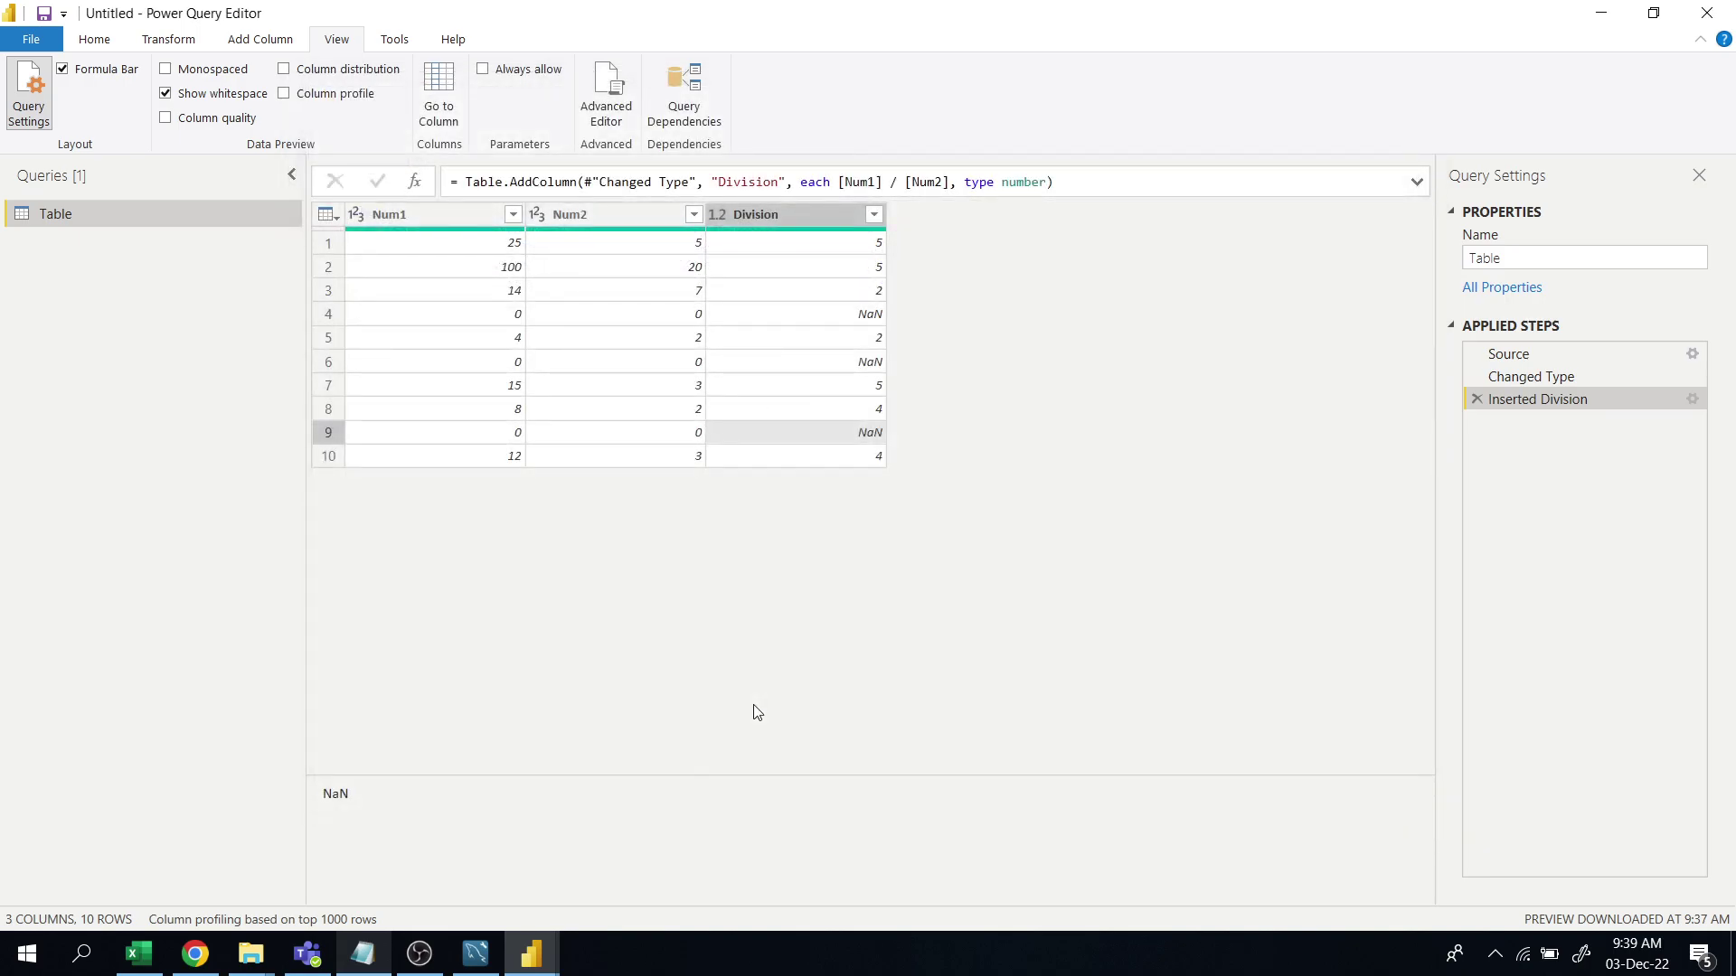
left_click(872, 315)
left_click(873, 362)
left_click(868, 433)
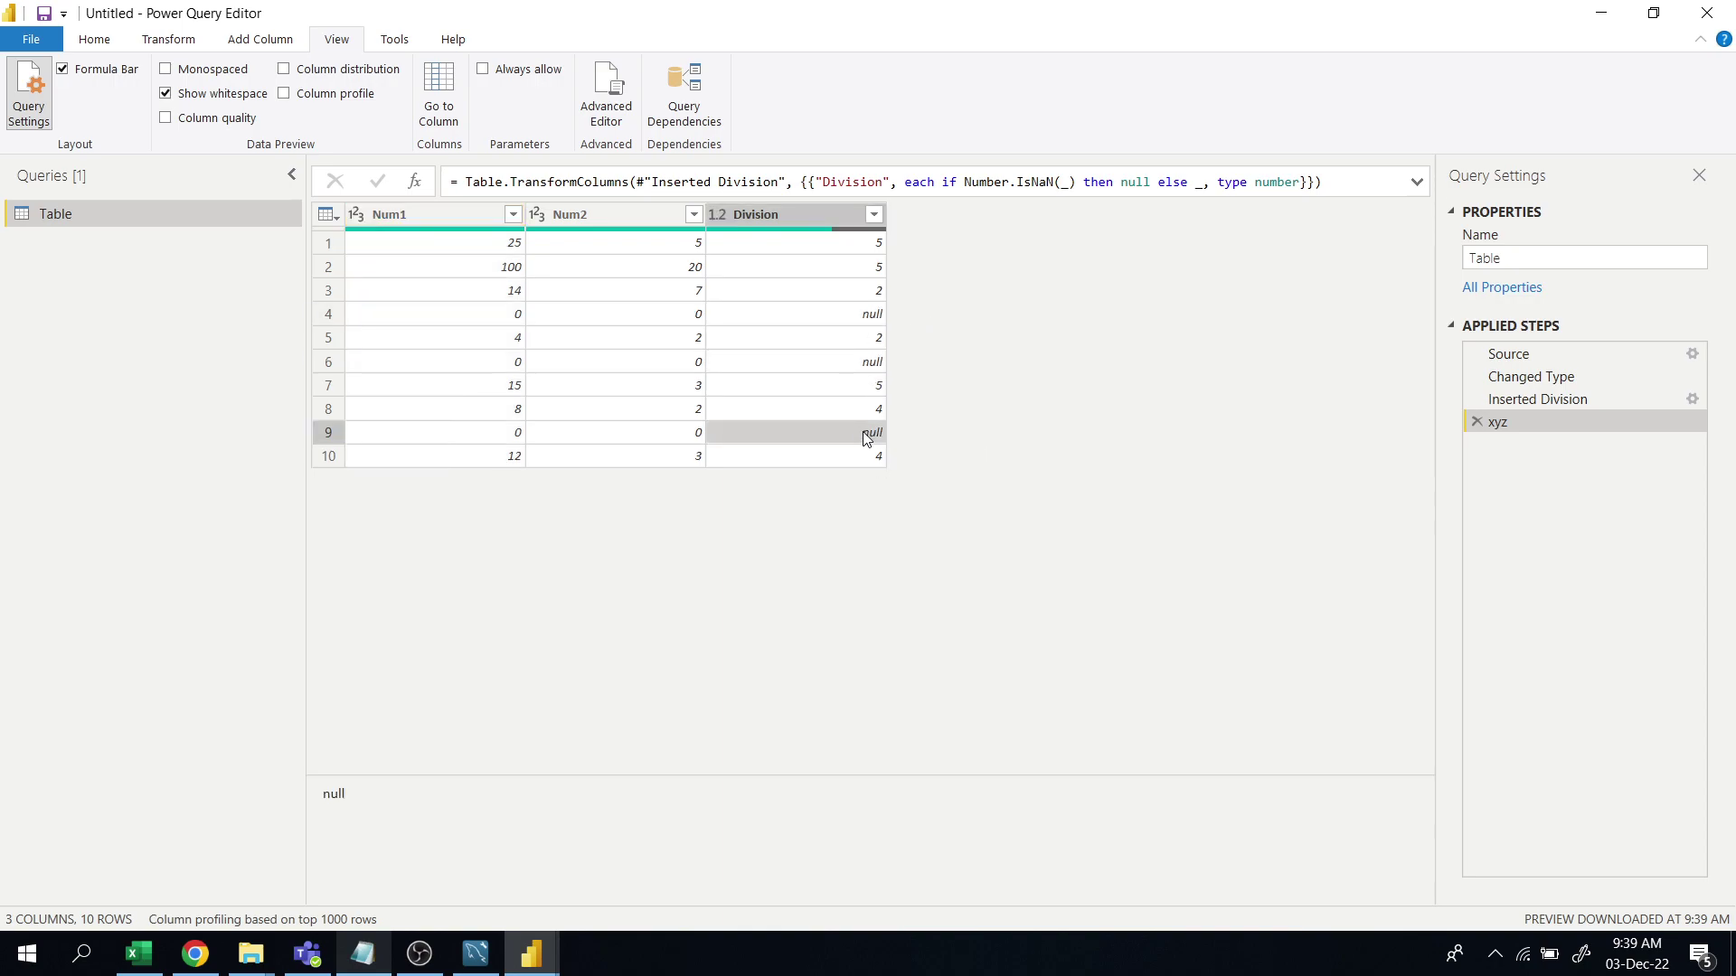